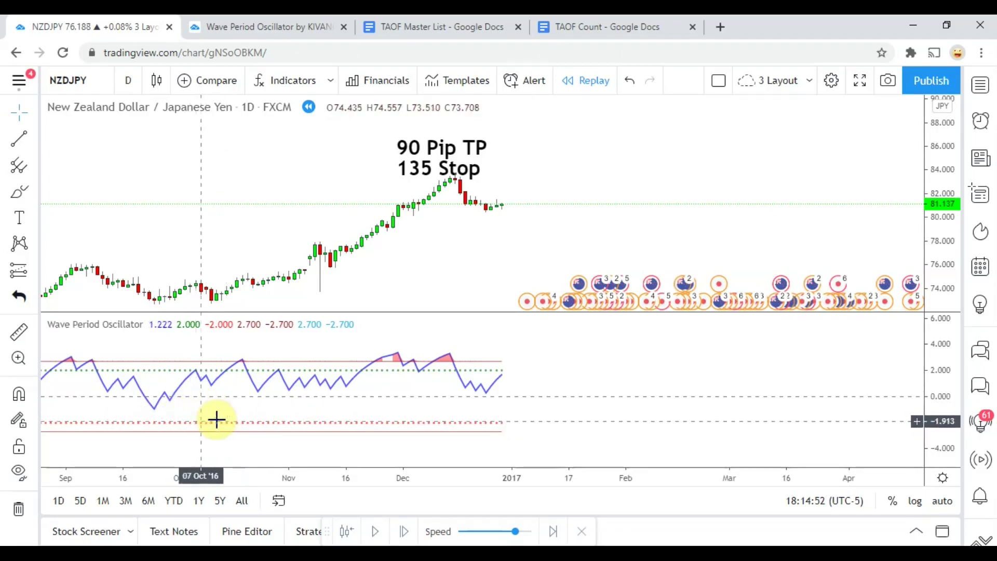
Step: Advance the NZDJPY daily bar replay candle by candle from the end of December 2016 to the start of February 2017
mouse_move(583, 418)
left_mouse_down()
mouse_move(612, 418)
mouse_move(581, 421)
left_mouse_up()
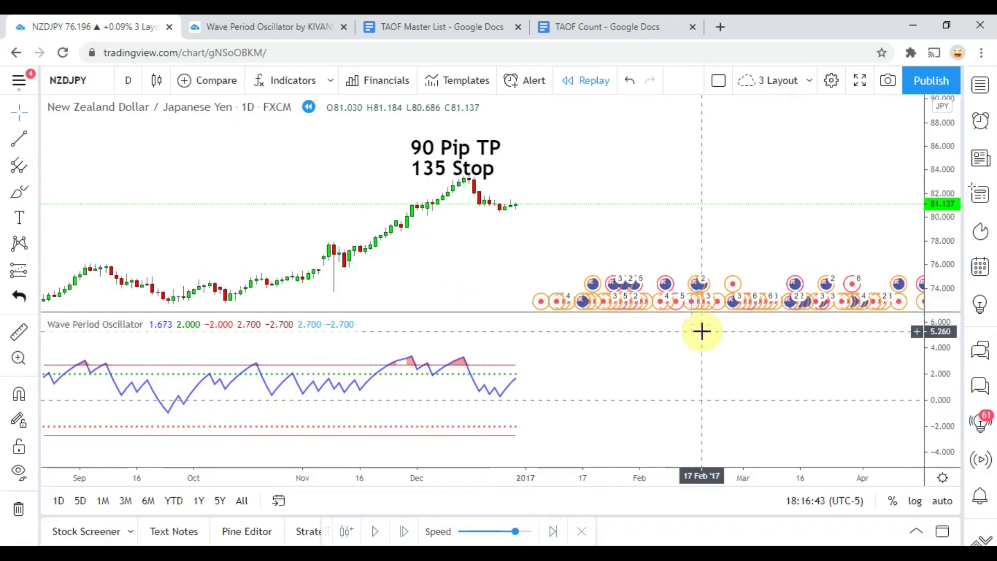
left_click_drag(662, 345, 601, 354)
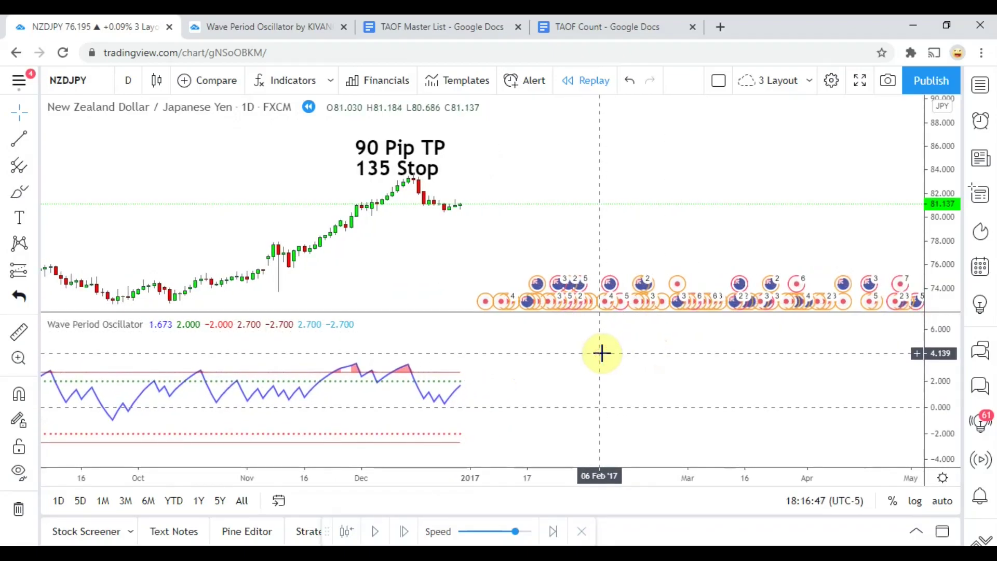
left_click_drag(601, 353, 581, 362)
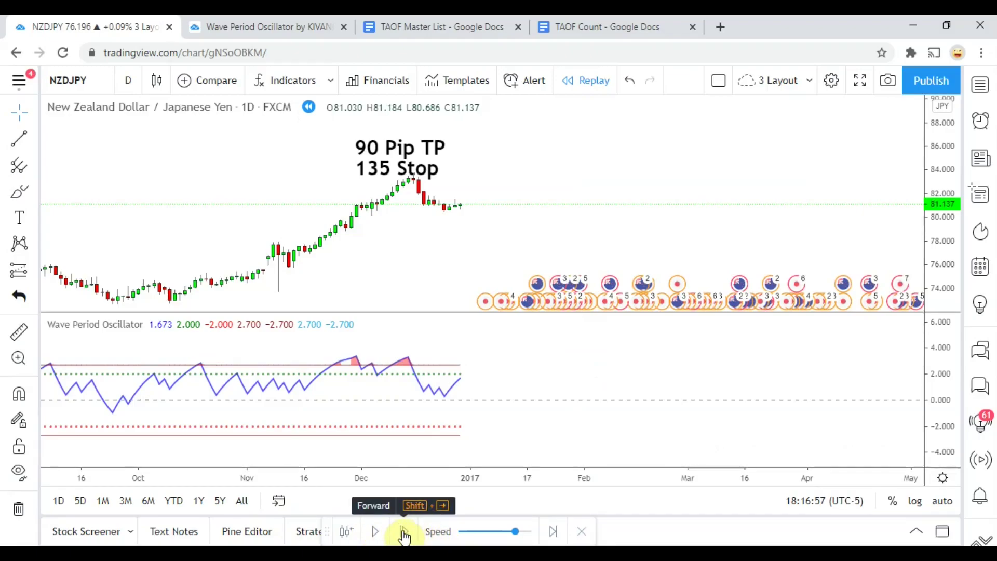
left_click_drag(545, 236, 523, 241)
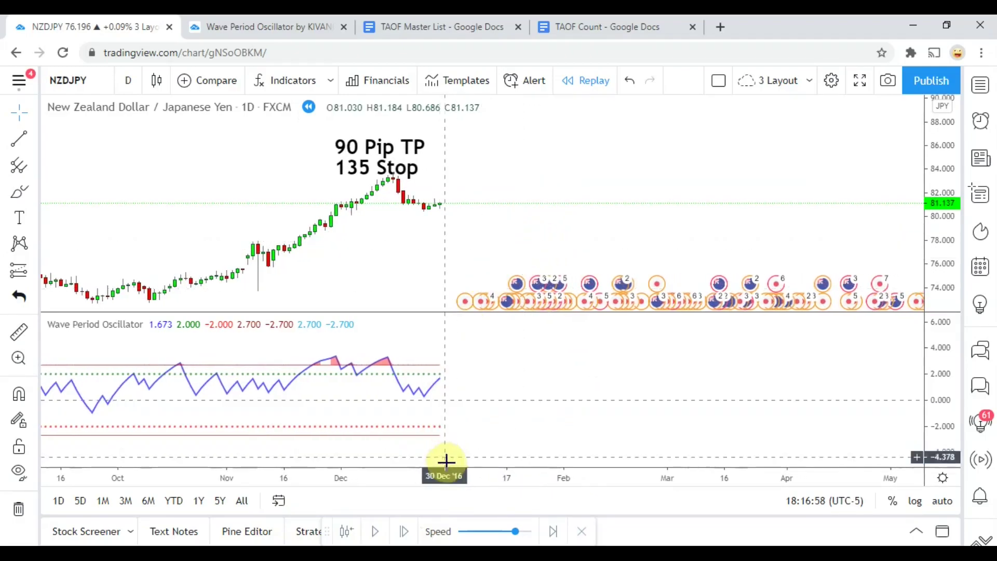
left_click(399, 534)
left_click(400, 534)
left_click(400, 534)
left_click(400, 535)
left_click(399, 534)
left_click(400, 534)
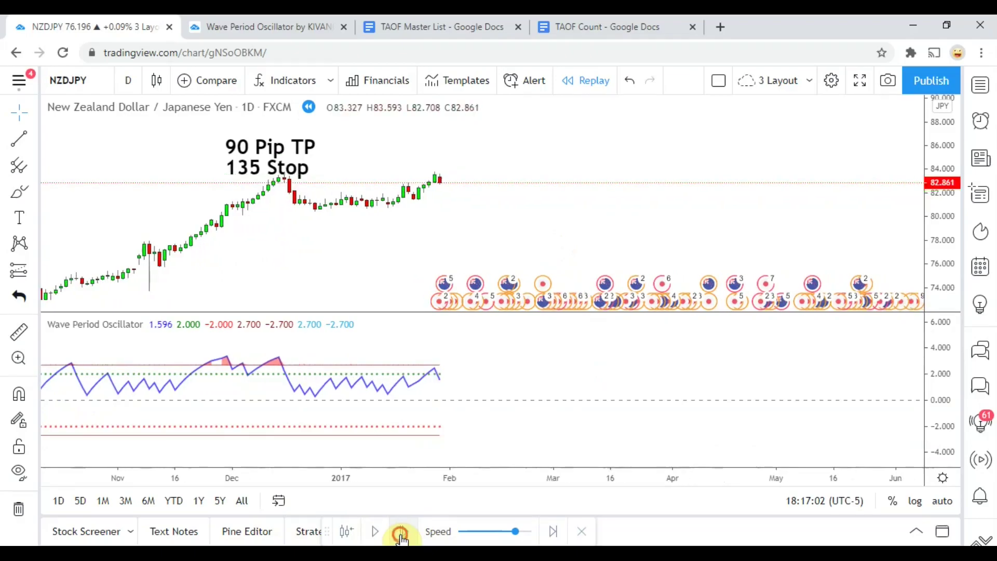
left_click(400, 534)
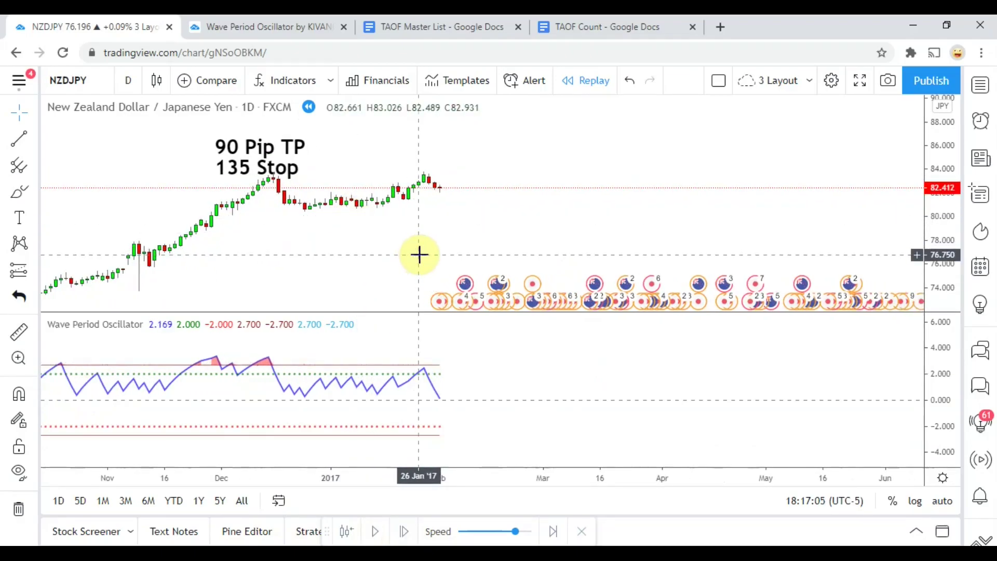
Step: Place a green vertical line at 26 Jan '17 through the price chart and the Wave Period Oscillator
left_click(34, 149)
left_click(83, 291)
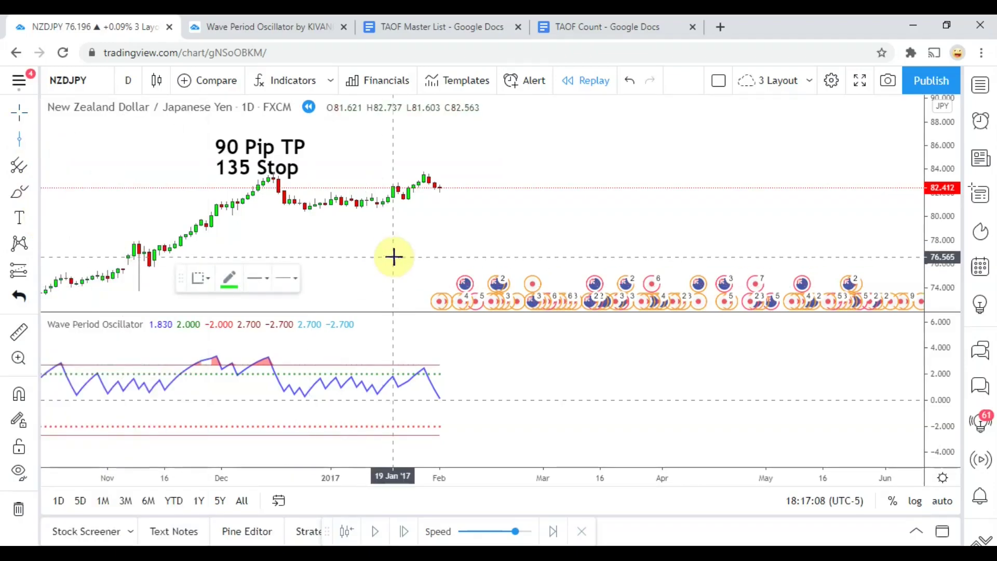
left_click(419, 260)
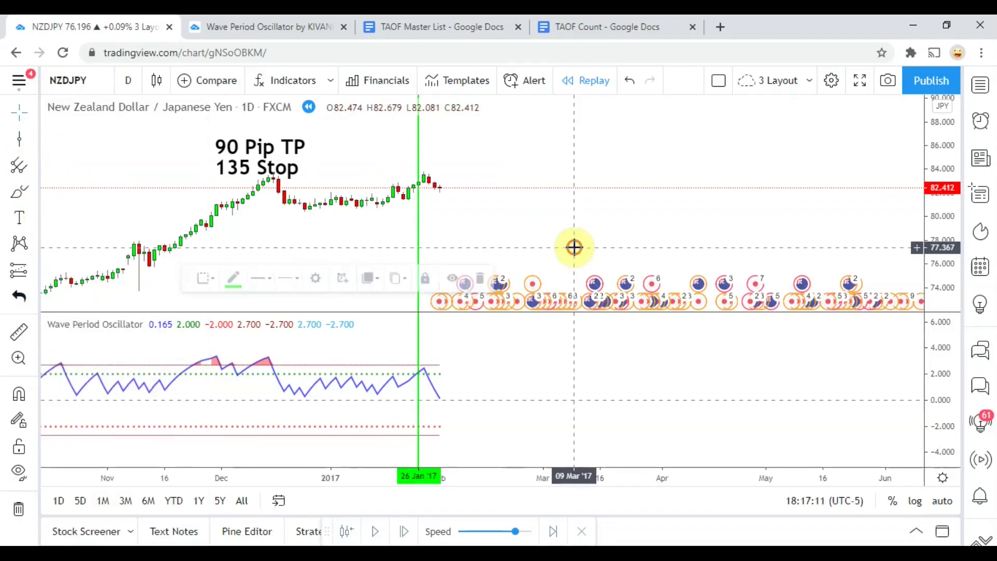
Step: Measure the upward price distance from just above the 20 Jan '17 candle, beside the green vertical line
left_click(19, 332)
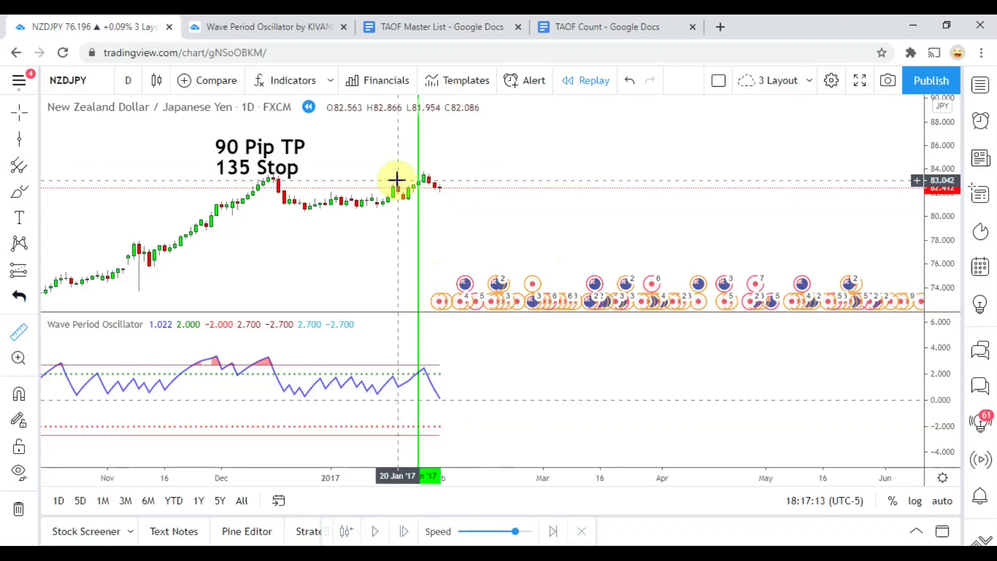
left_click(395, 181)
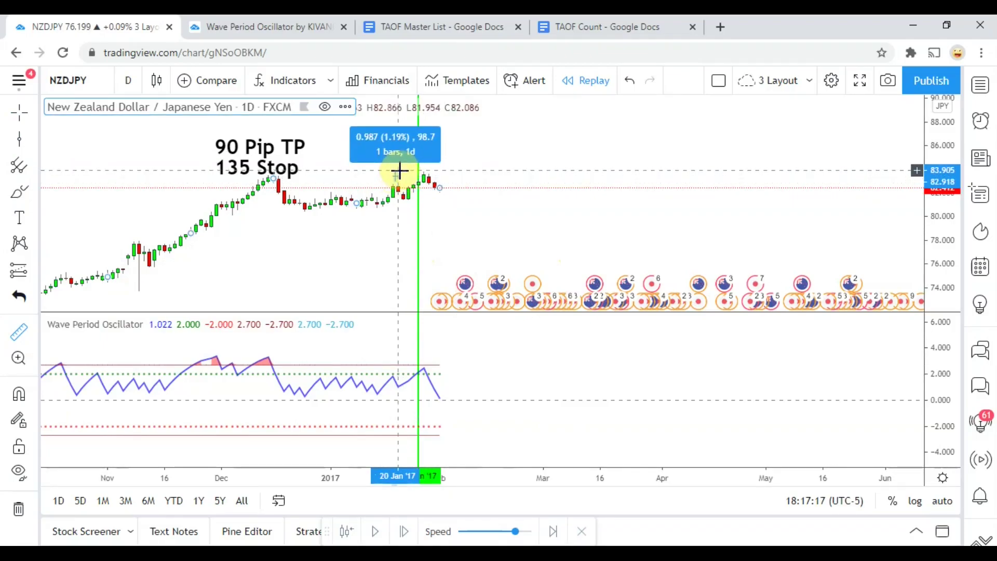
left_click(399, 172)
left_click(517, 234)
left_click(423, 241)
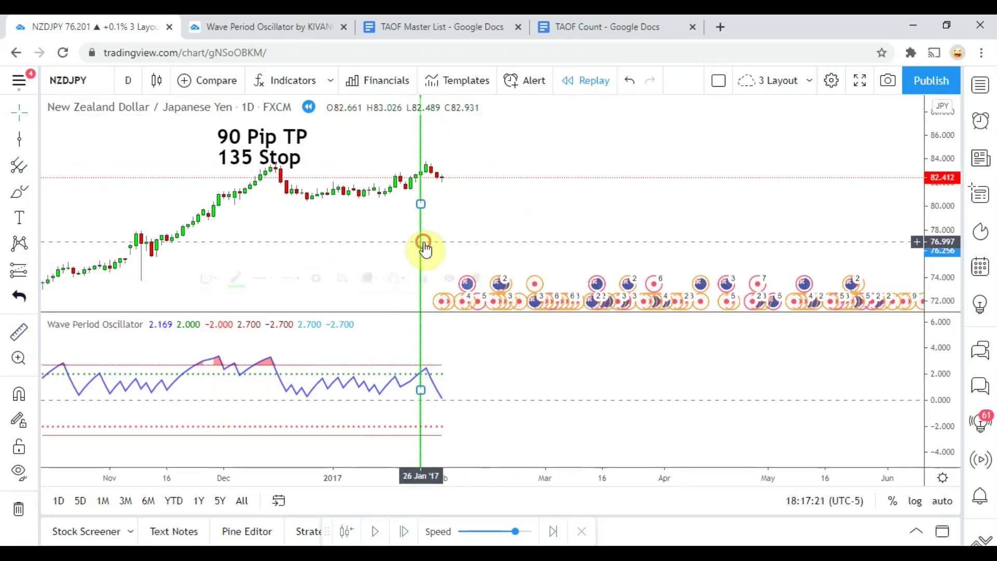
left_click(529, 233)
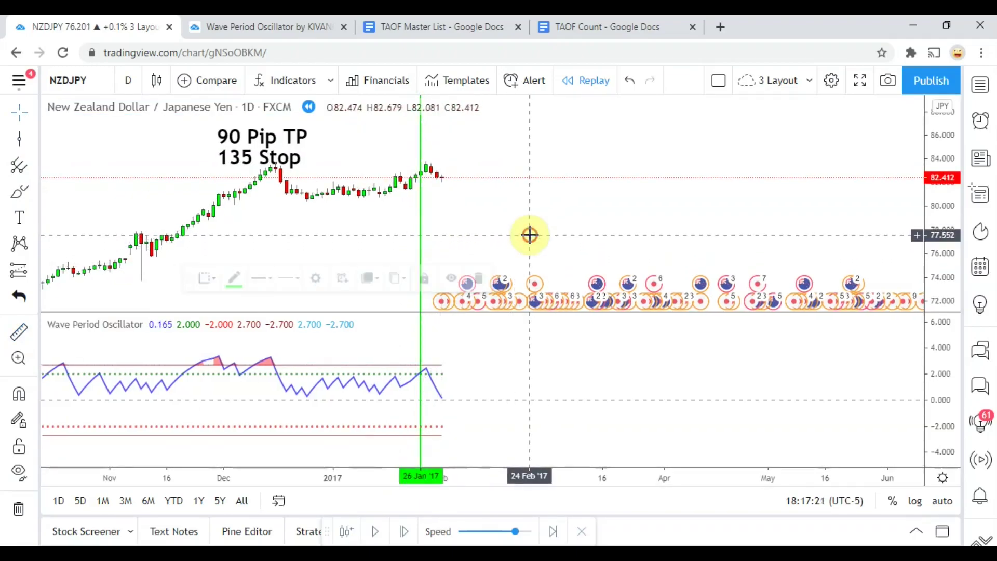
Step: Advance the bar replay candle by candle to about mid-February 2017
left_click(404, 532)
left_click(404, 531)
left_click(404, 531)
left_click(404, 531)
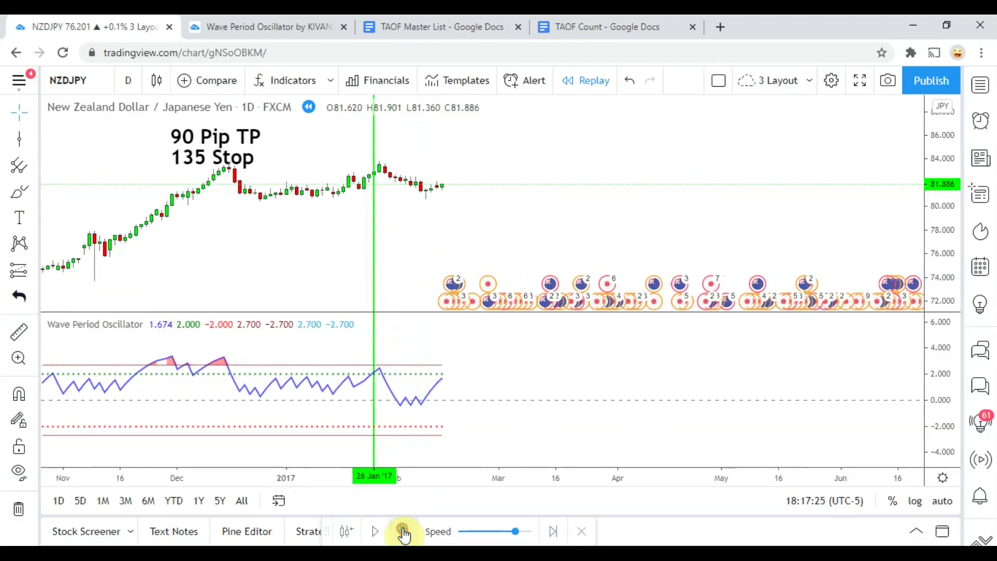
left_click(404, 531)
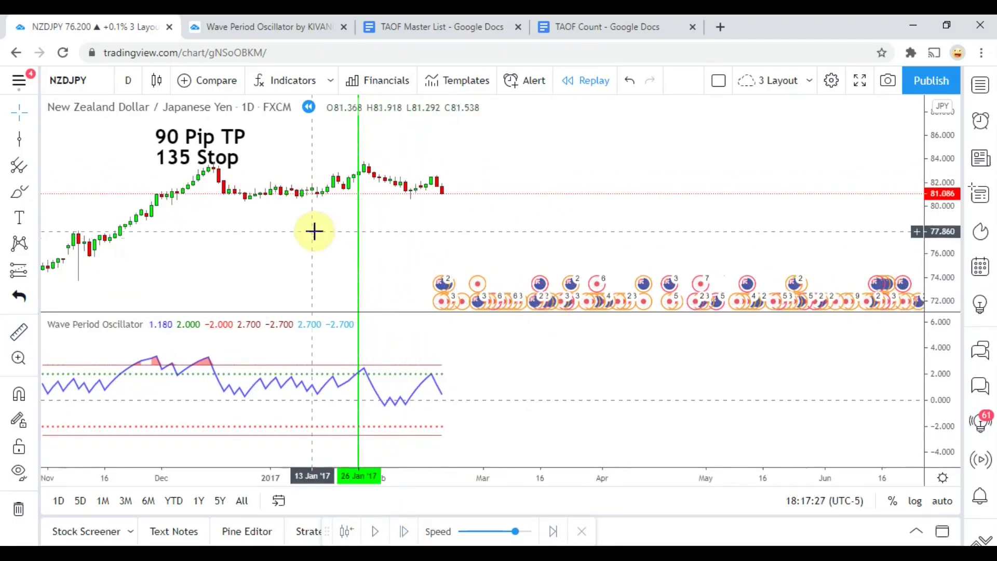
Step: Change the color of the vertical line at 26 Jan '17 to red
left_click(362, 244)
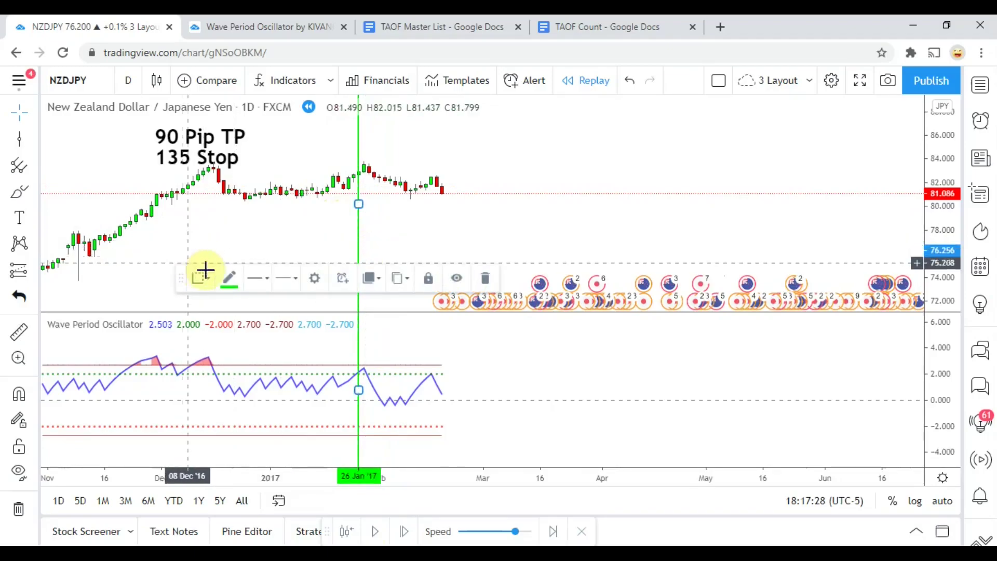
left_click(229, 277)
left_click(240, 322)
left_click(386, 401)
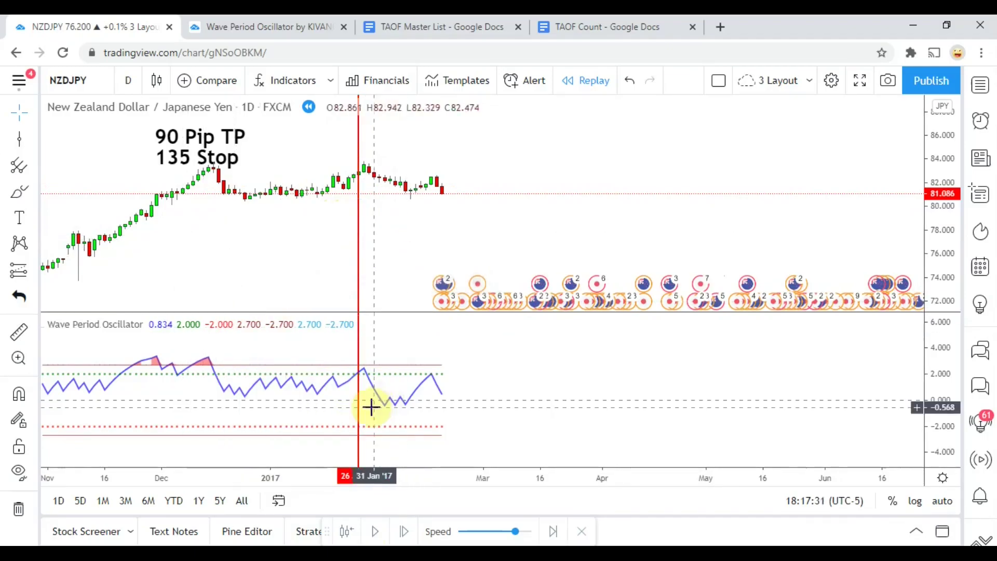
Step: Advance the replay to the start of March 2017 and place a red vertical line at 15 Feb '17
left_click(404, 531)
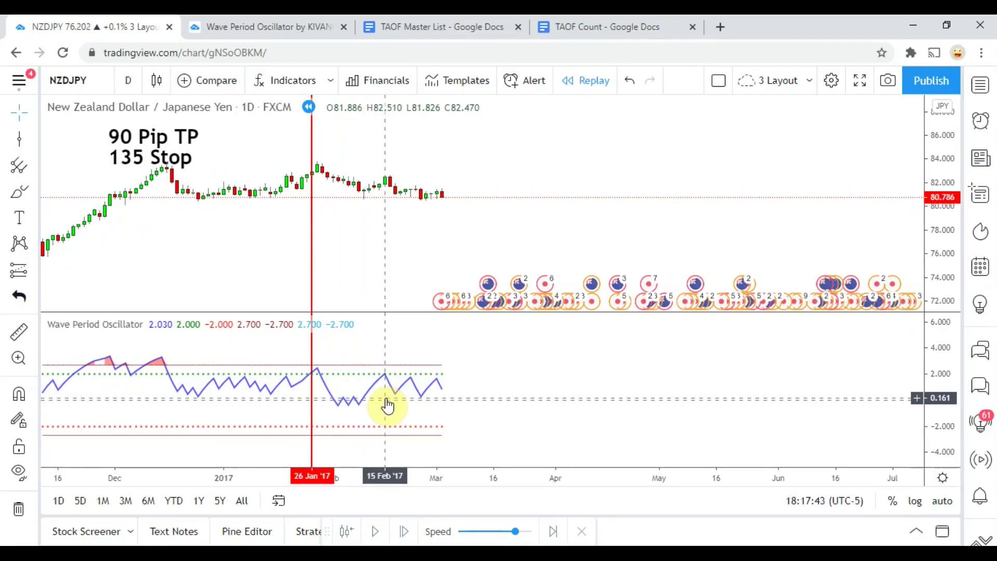
left_click(15, 138)
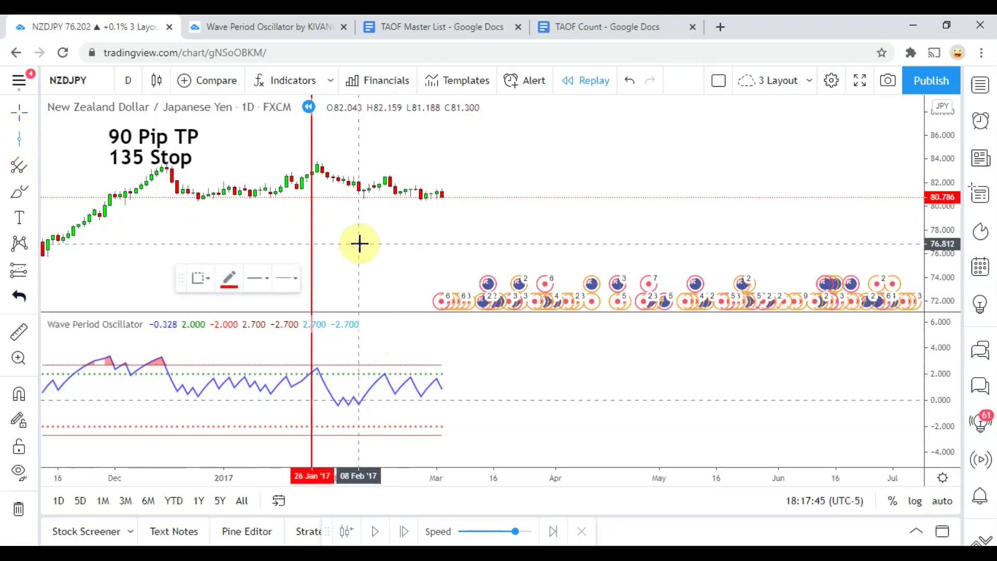
left_click(387, 249)
left_click(577, 227)
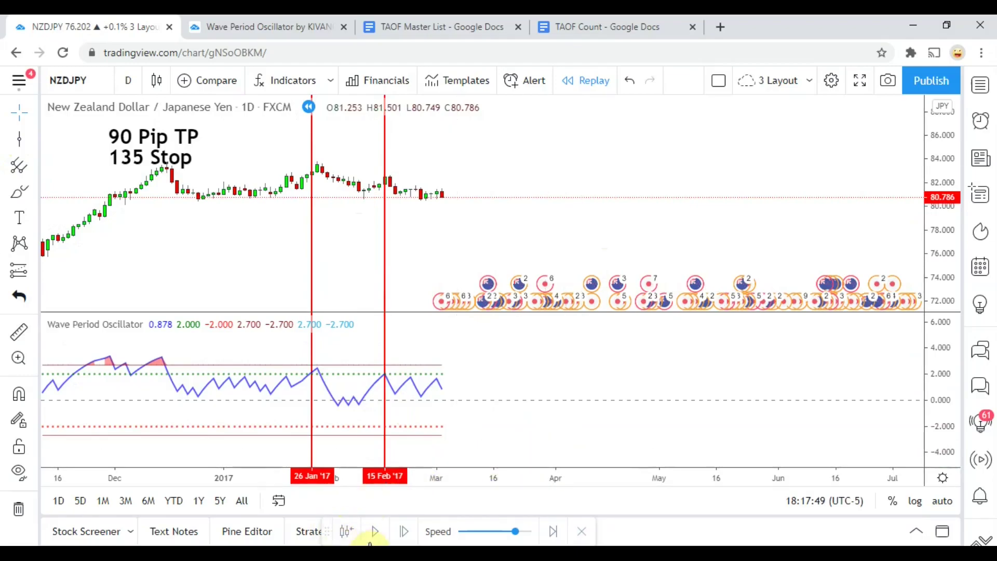
Step: Advance the bar replay candle by candle to about 20 June 2017, where the oscillator has crossed above 2.000
left_click(404, 531)
left_click(404, 532)
left_click(404, 531)
left_click(404, 532)
left_click(408, 532)
left_click(407, 533)
left_click(408, 532)
left_click(407, 533)
left_click(407, 532)
left_click(407, 532)
left_click(408, 532)
left_click(407, 532)
left_click(407, 532)
left_click(408, 532)
left_click(408, 532)
left_click(407, 532)
left_click(408, 532)
left_click(407, 532)
left_click(408, 532)
left_click(408, 532)
left_click(408, 532)
left_click(407, 532)
left_click(408, 533)
left_click(408, 532)
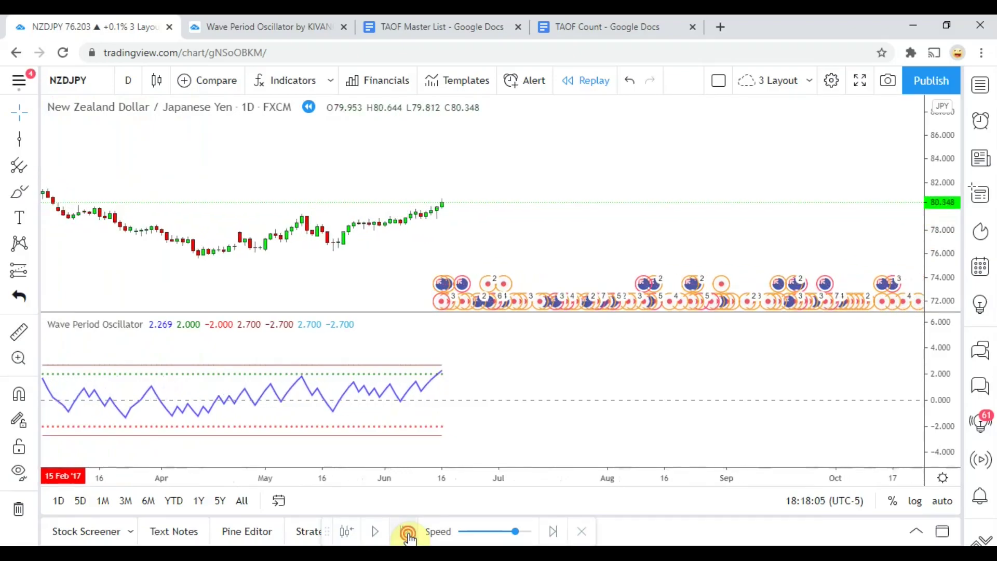
left_click(407, 532)
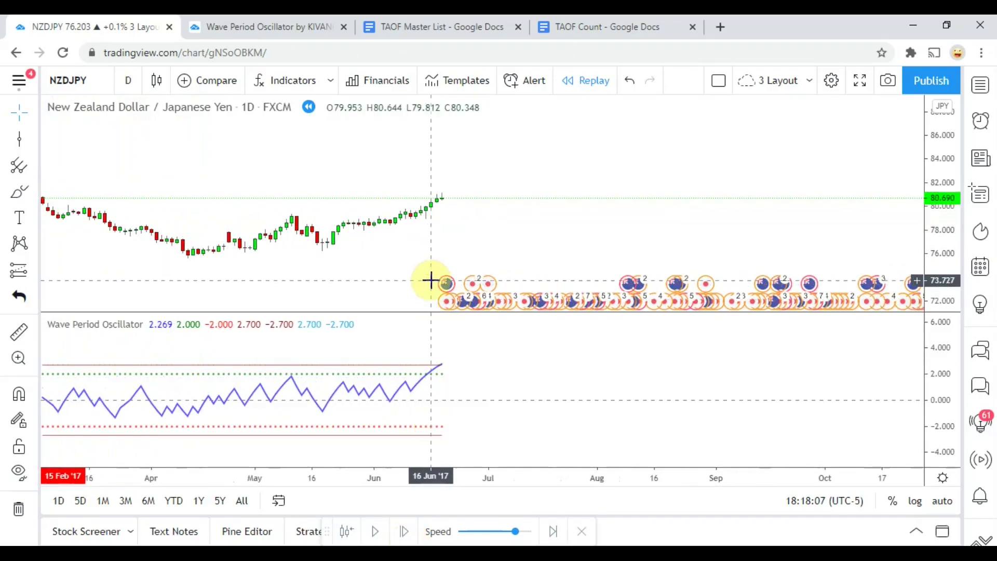
Step: Place a vertical line at 16 Jun '17 and change its color to green
left_click(19, 140)
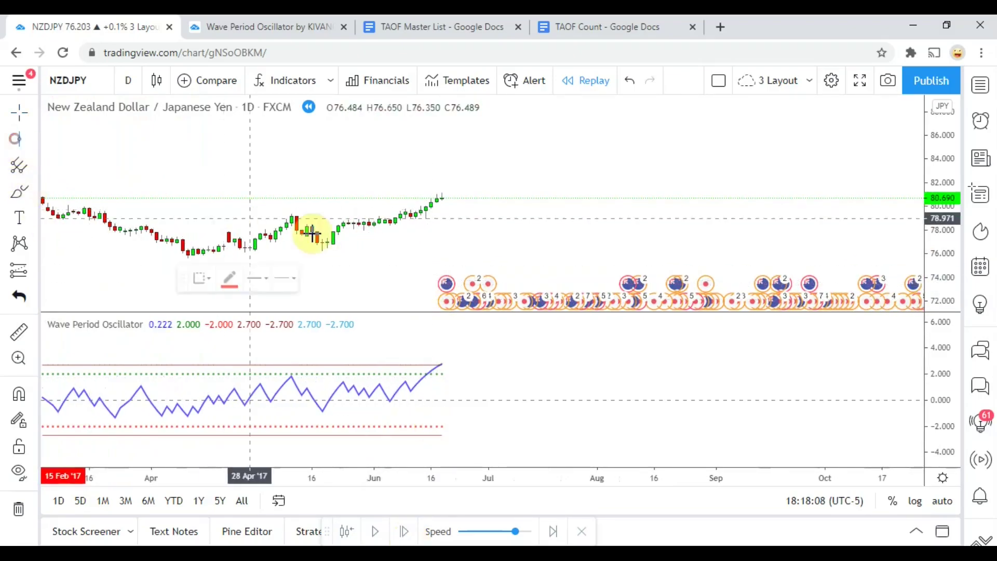
left_click(430, 255)
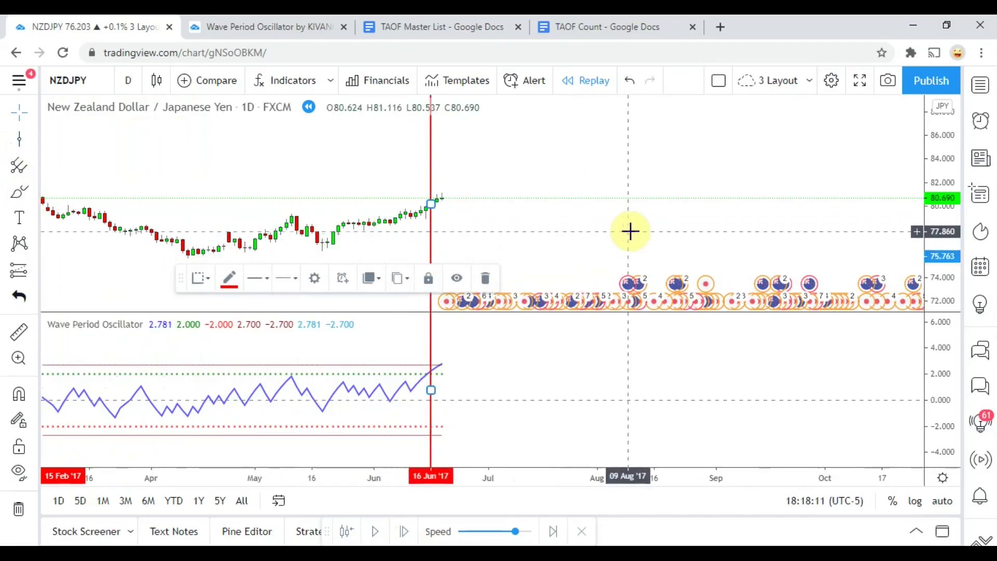
left_click(220, 278)
left_click(265, 316)
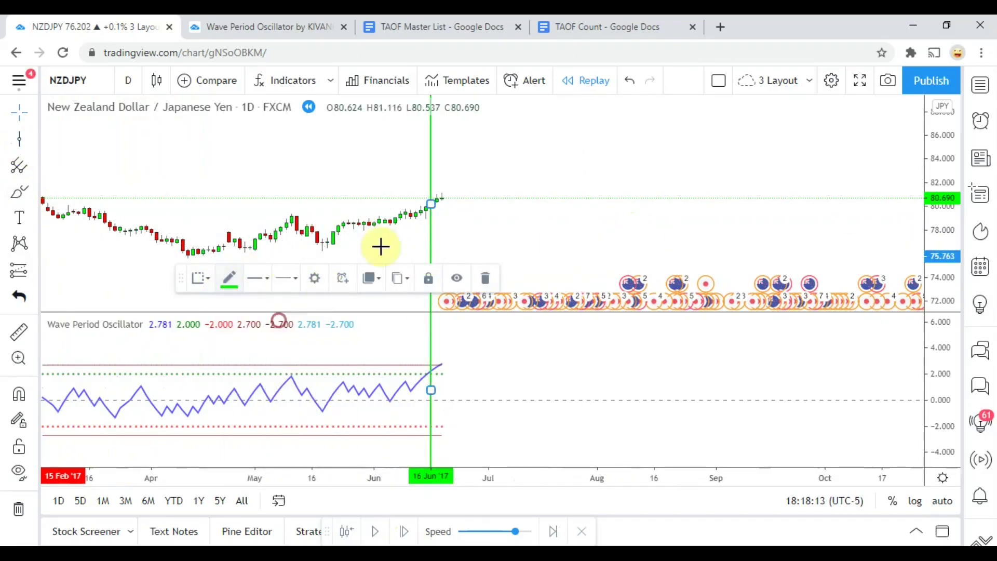
left_click(464, 239)
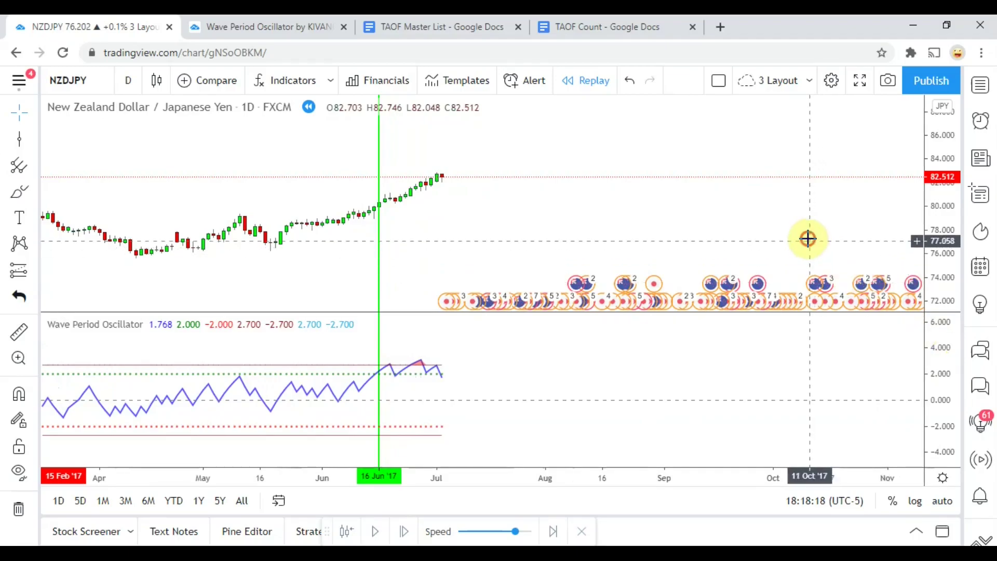
Step: Stretch the price scale slightly and place a green vertical line at 5 Jul '17
left_click_drag(944, 254, 950, 236)
mouse_move(647, 254)
left_mouse_down()
mouse_move(664, 238)
mouse_move(660, 246)
left_mouse_up()
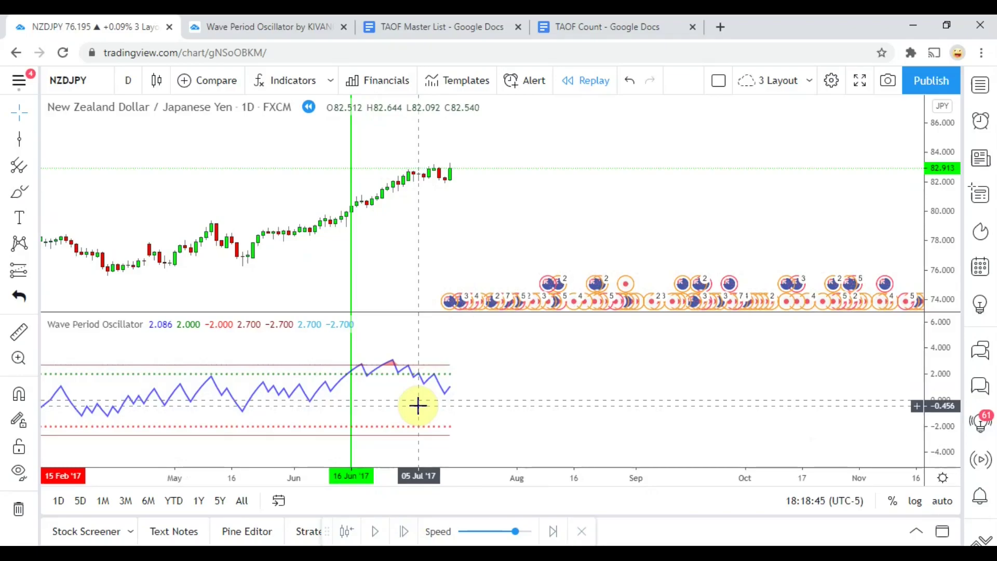
left_click(19, 138)
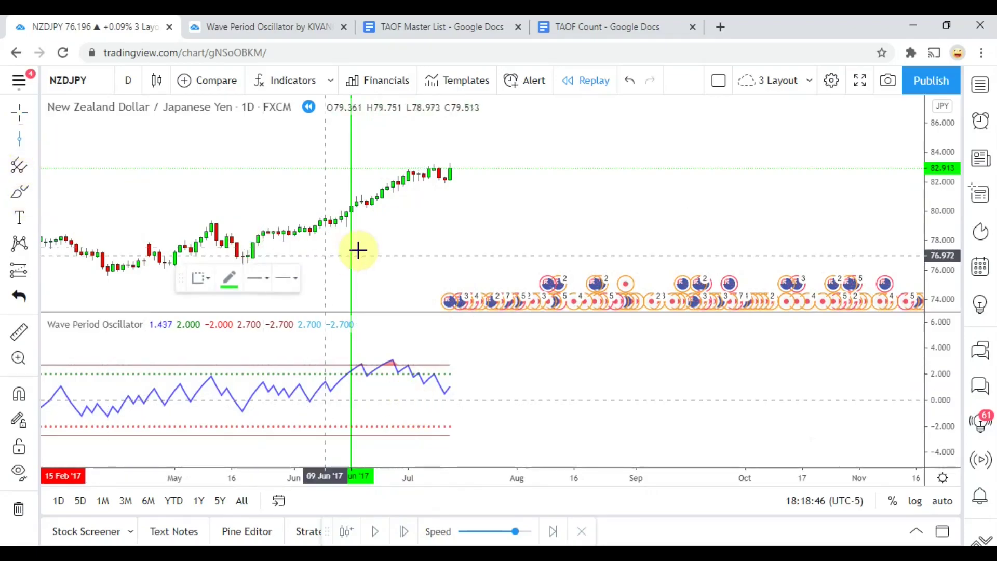
left_click(421, 250)
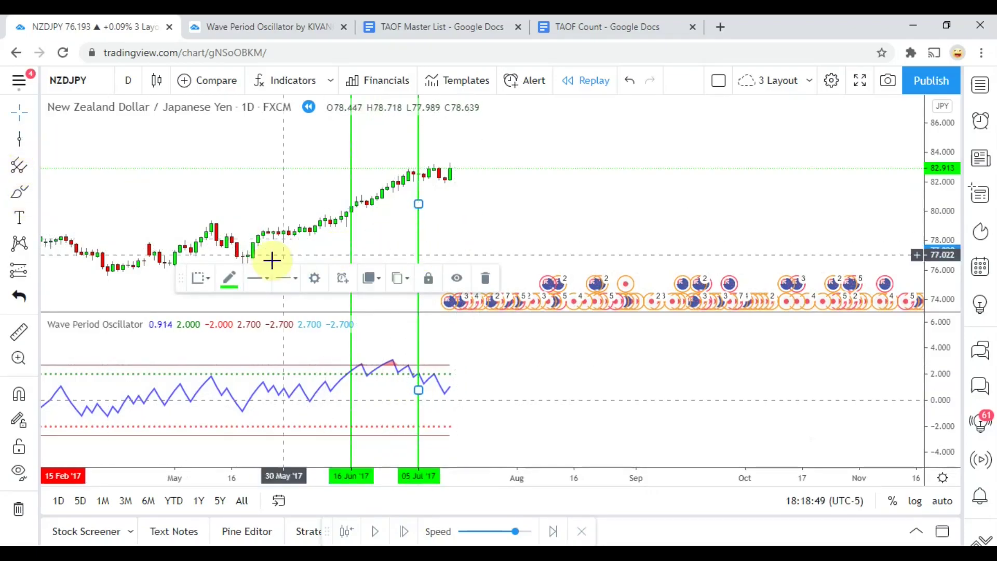
left_click(393, 184)
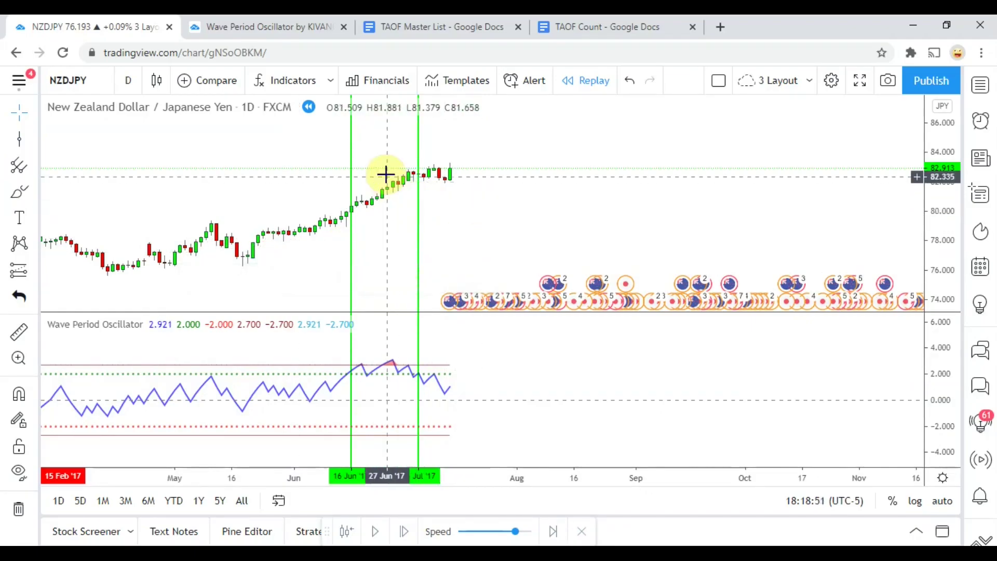
Step: Measure the price distance above the late June 2017 candles, between the two green vertical lines
left_click(18, 331)
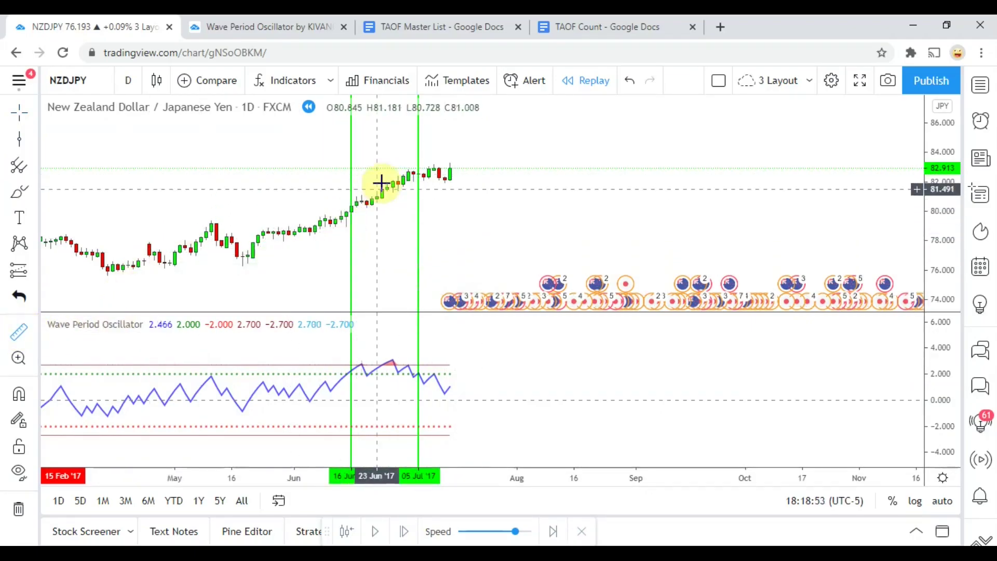
left_click(385, 174)
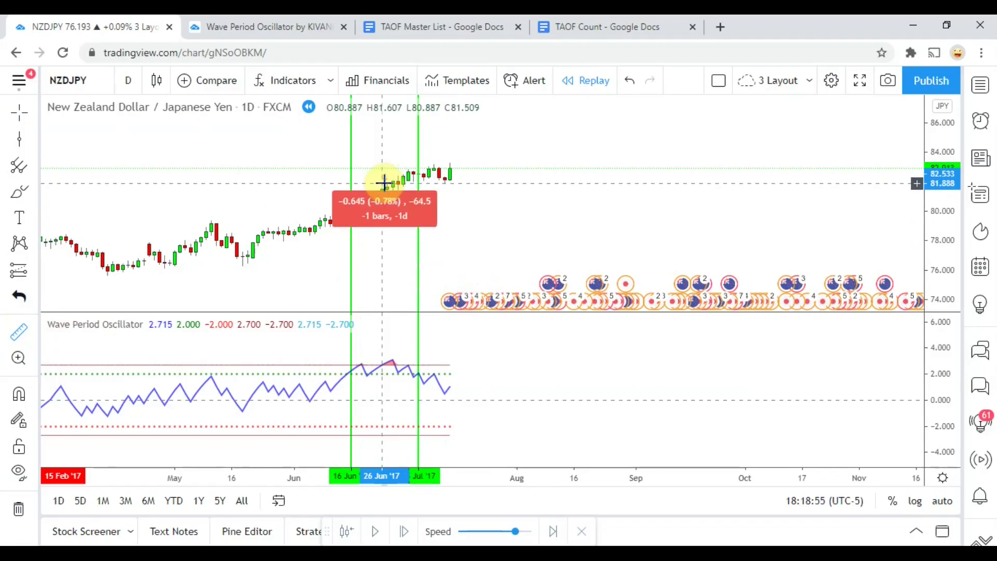
left_click(390, 160)
left_click(478, 237)
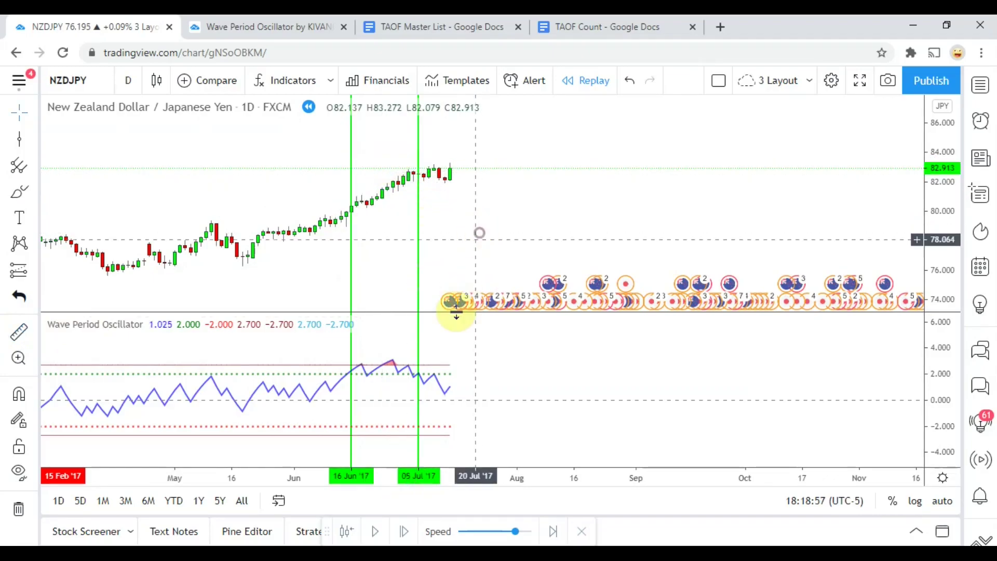
Step: Advance the bar replay candle by candle to late July 2017
left_click(406, 531)
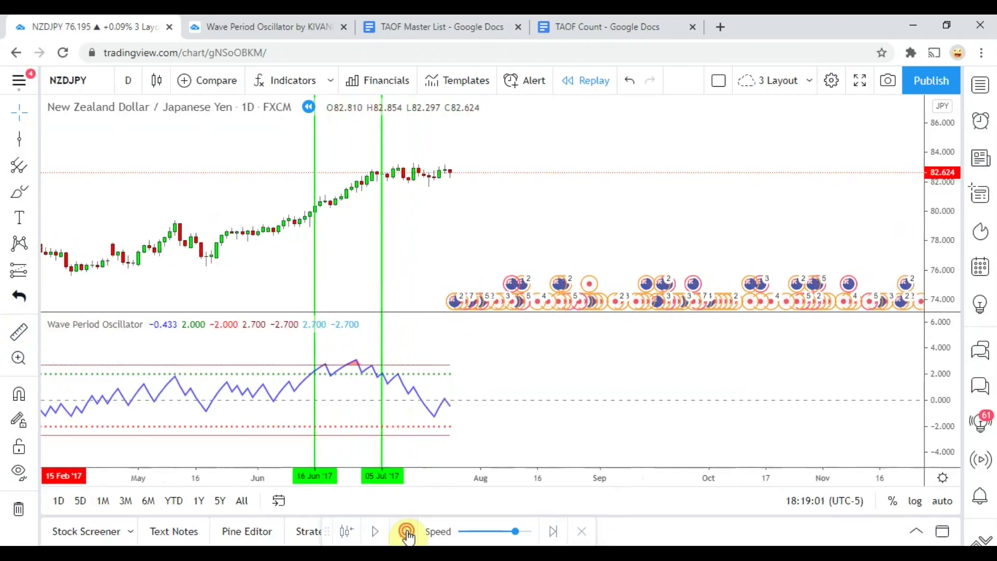
left_click(407, 531)
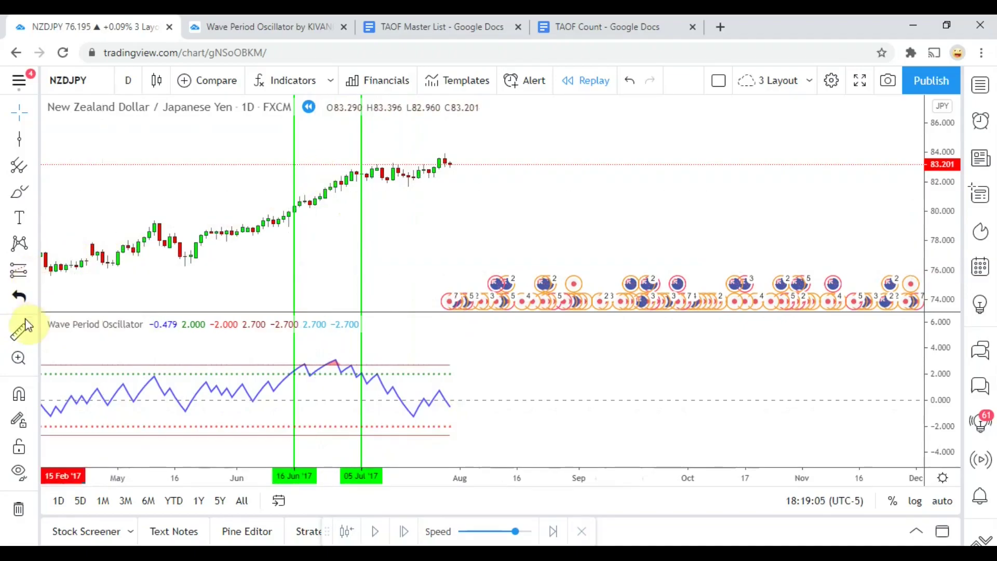
Step: Measure a price distance at the 23 Jun '17 candle, between the 16 Jun and 5 Jul '17 lines
left_click(320, 173)
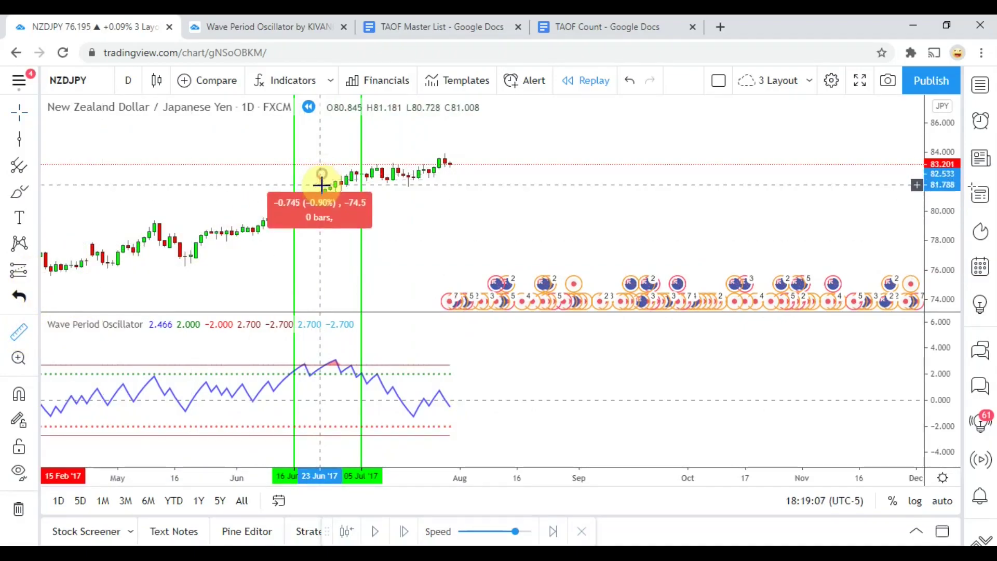
left_click(326, 156)
left_click(441, 265)
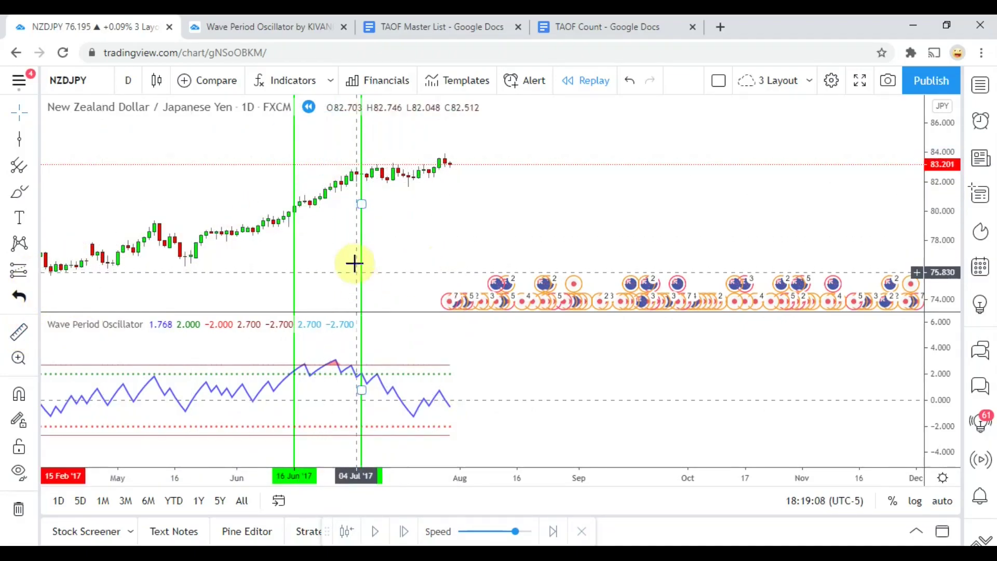
Step: Advance the bar replay candle by candle to mid-August 2017
left_click(406, 532)
left_click(405, 532)
left_click(405, 532)
left_click(405, 532)
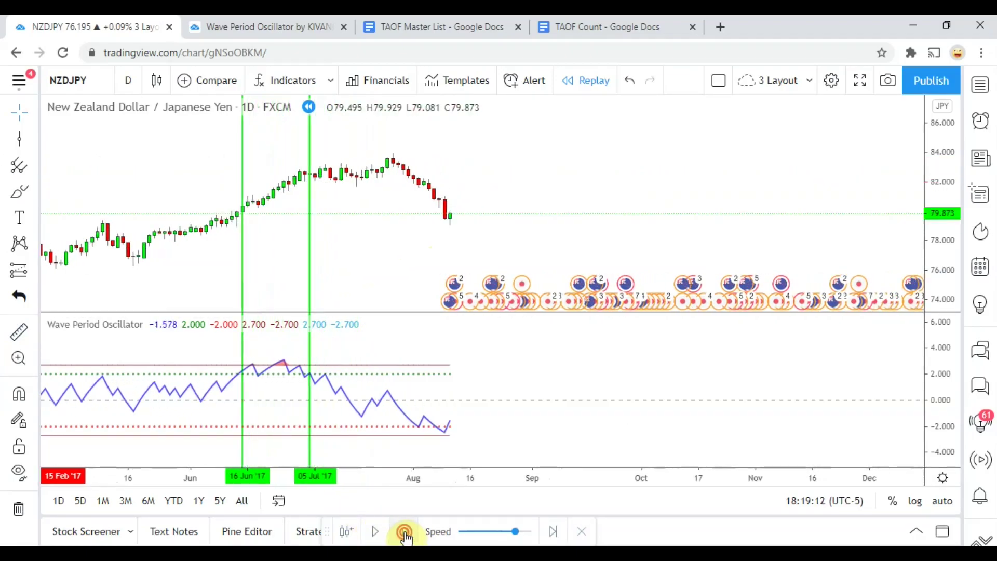
left_click(405, 532)
left_click(405, 532)
left_click(405, 532)
left_click(405, 532)
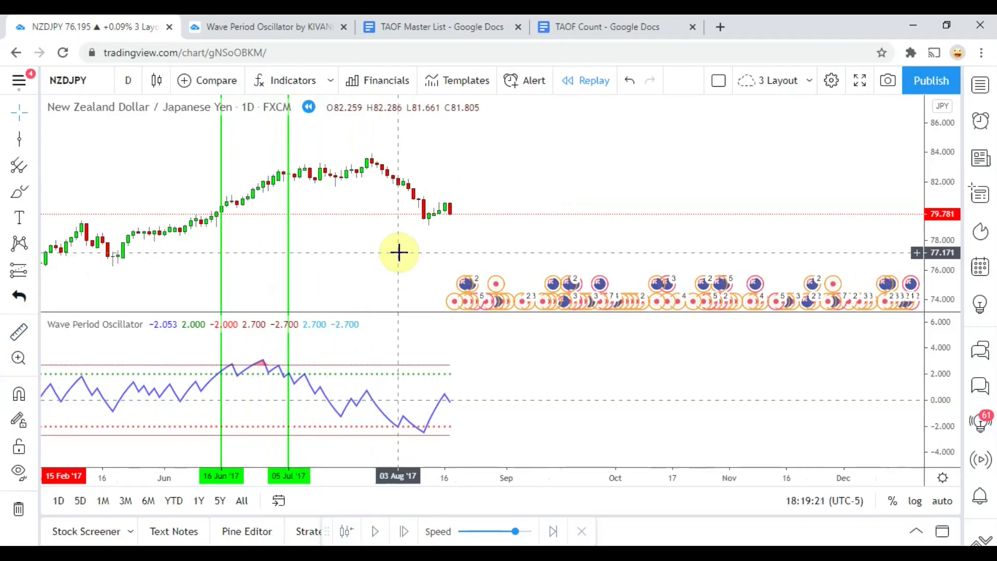
Step: Place a green vertical line at 3 Aug '17, where the oscillator reaches its lower -2.000 level
left_click(21, 140)
left_click(398, 235)
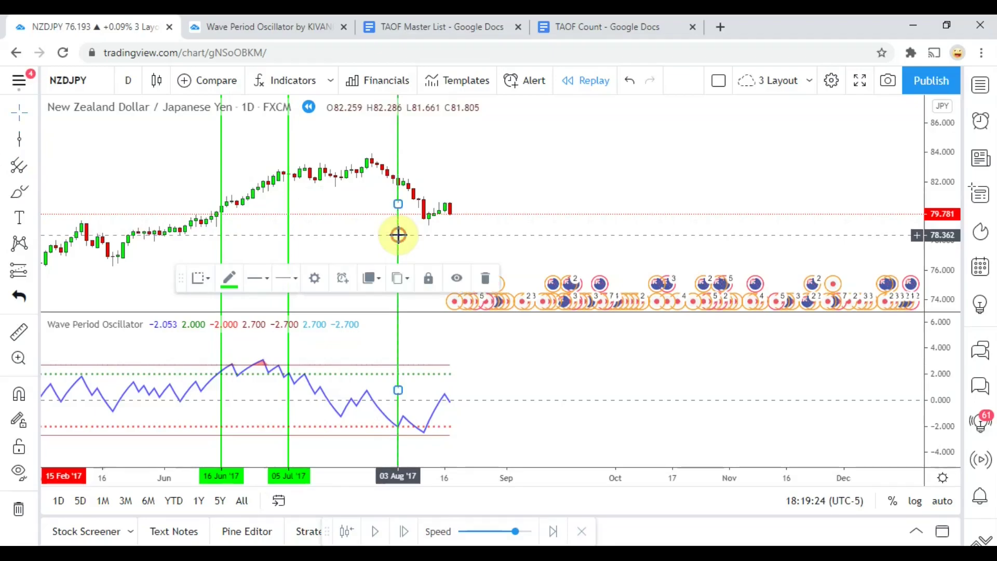
left_click(459, 248)
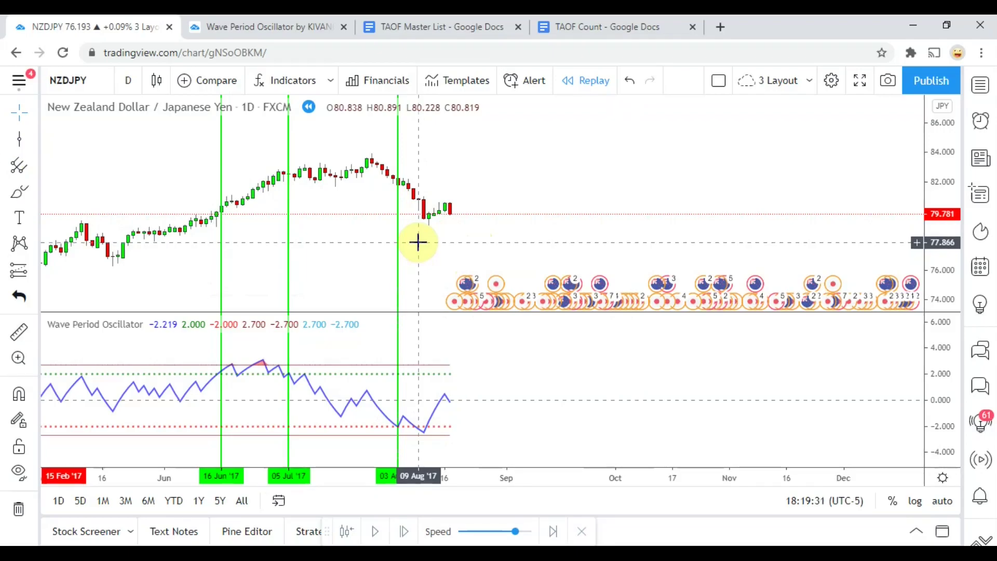
Step: Measure a downward price distance below the 27 Jul '17 candle
left_click(21, 334)
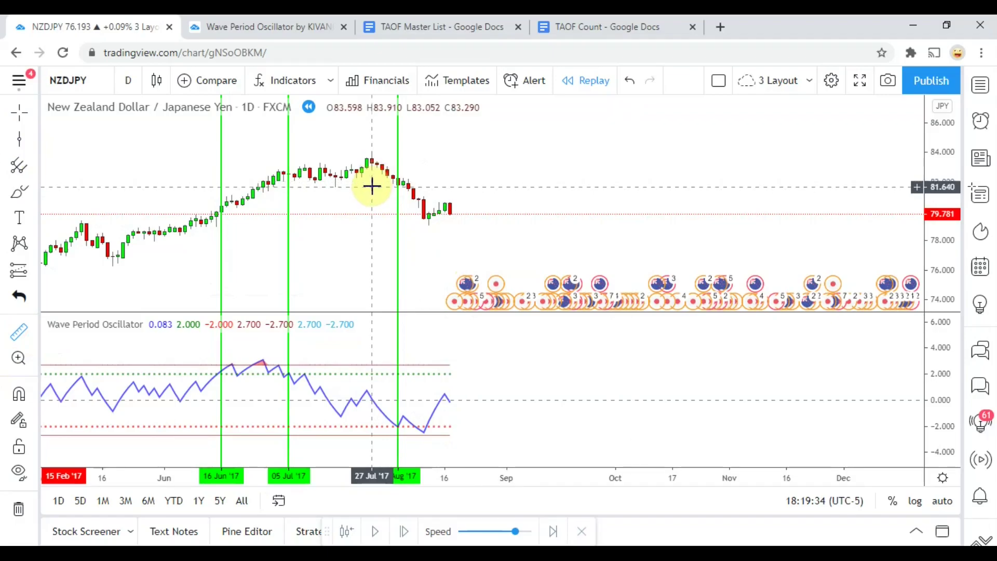
left_click(371, 186)
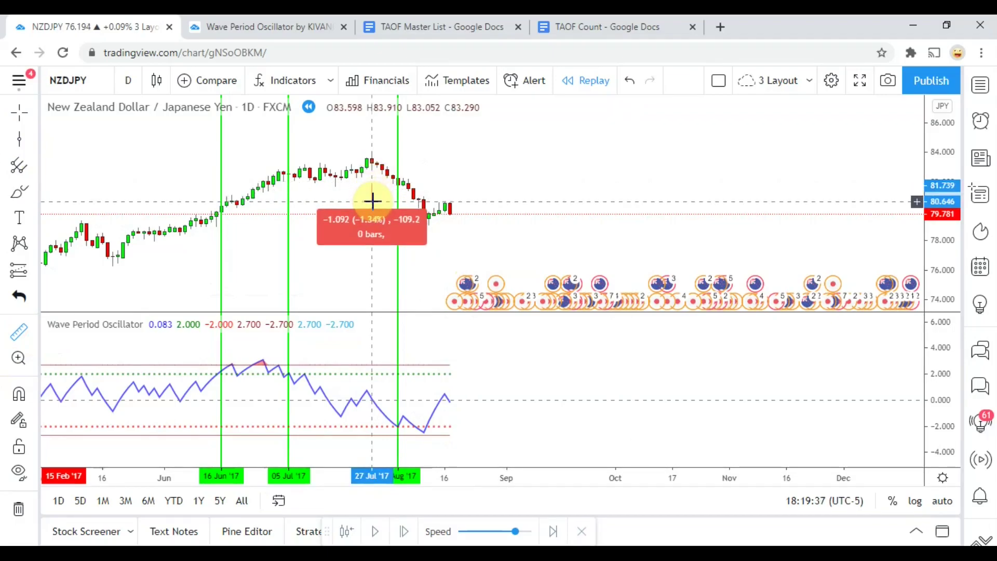
left_click(371, 201)
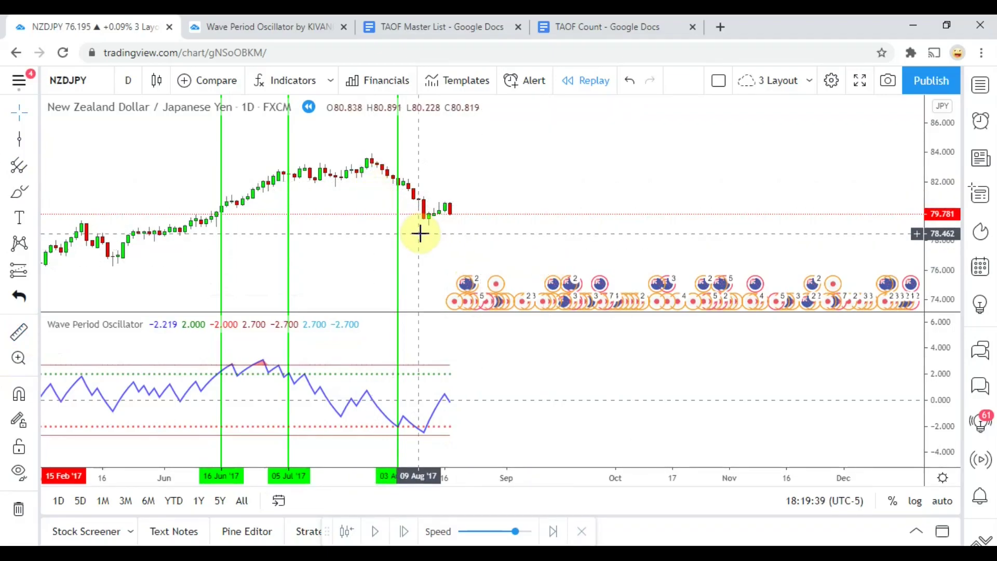
Step: Place a green vertical line at 9 Aug '17 to mark the second August signal
left_click(15, 138)
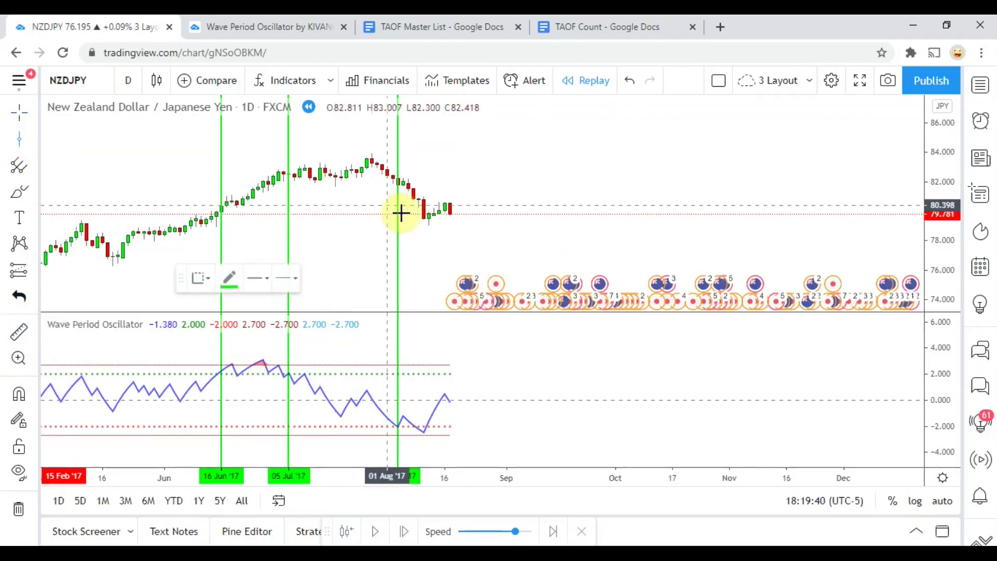
left_click(416, 246)
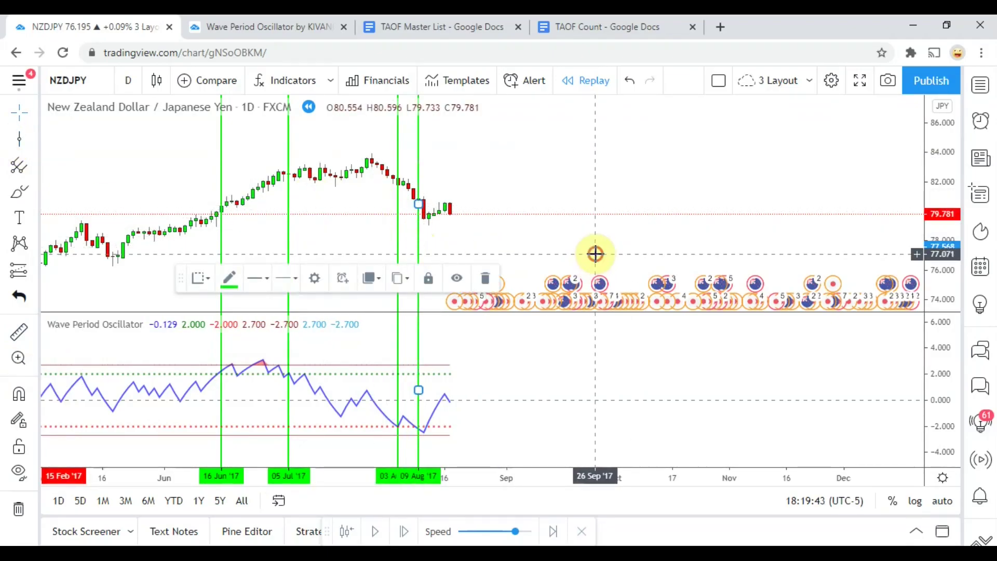
left_click(595, 253)
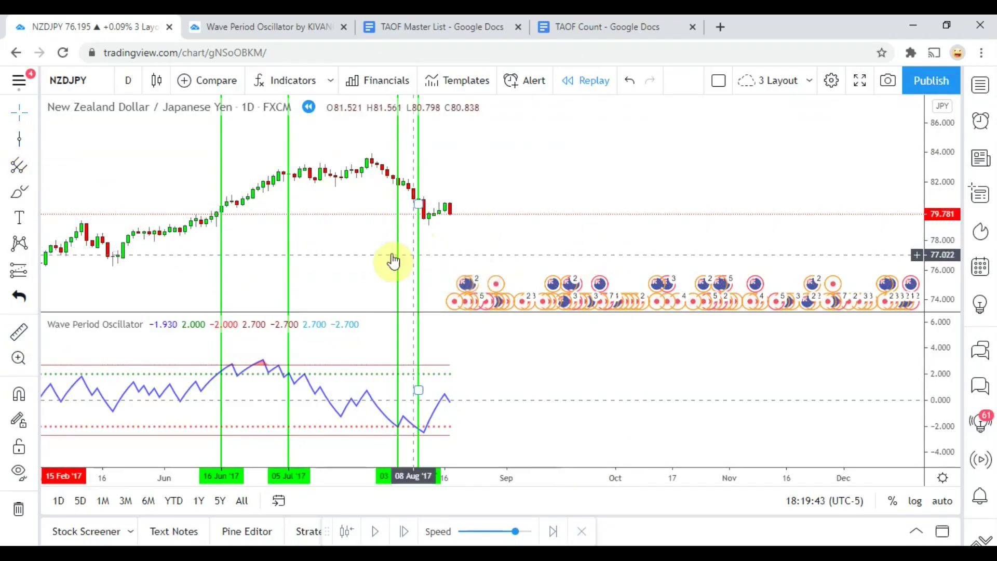
Step: Advance the bar replay candle by candle from mid-August to late November 2017
left_click(404, 531)
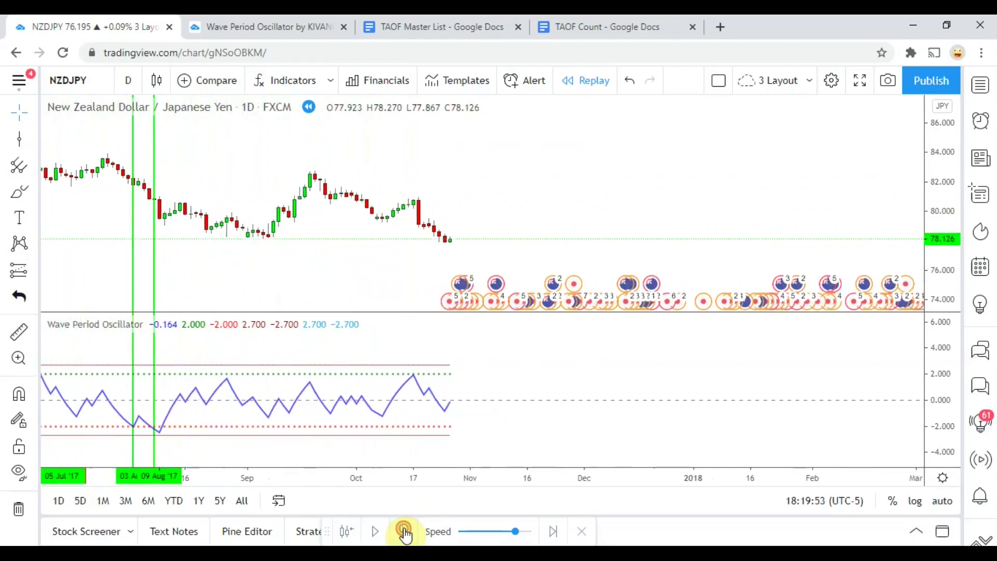
left_click(405, 533)
left_click(385, 261)
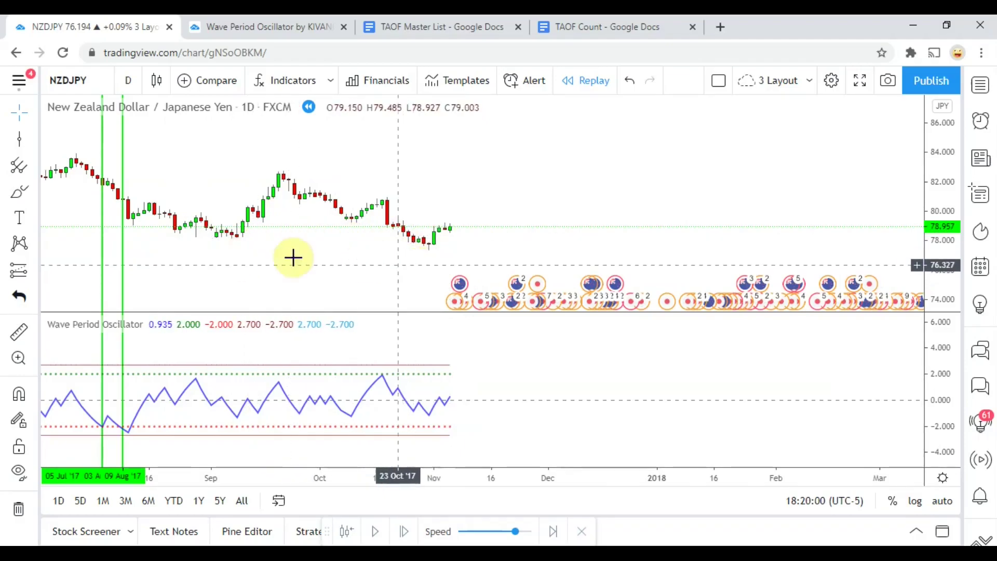
left_click(324, 260)
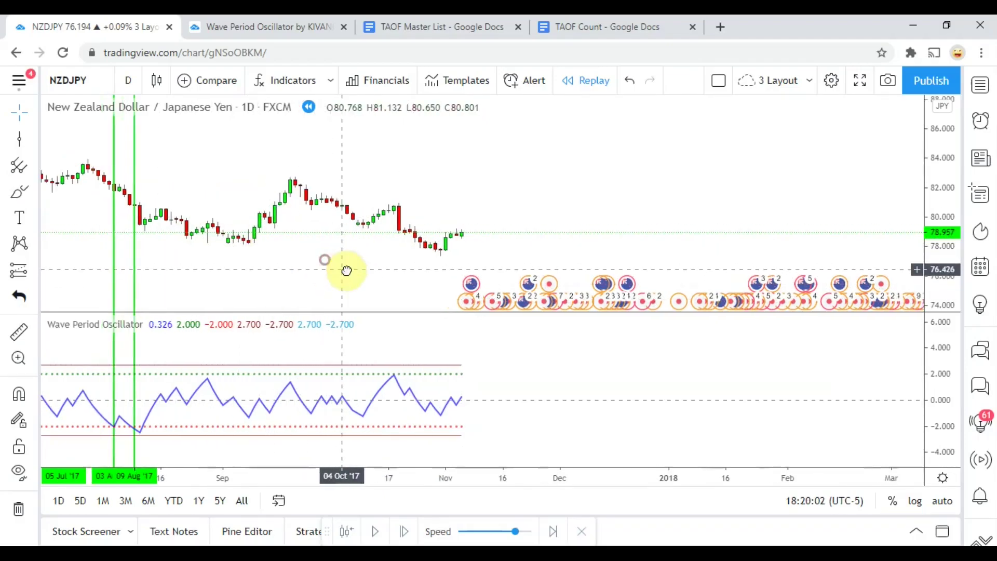
left_click(402, 531)
left_click(401, 531)
left_click(401, 531)
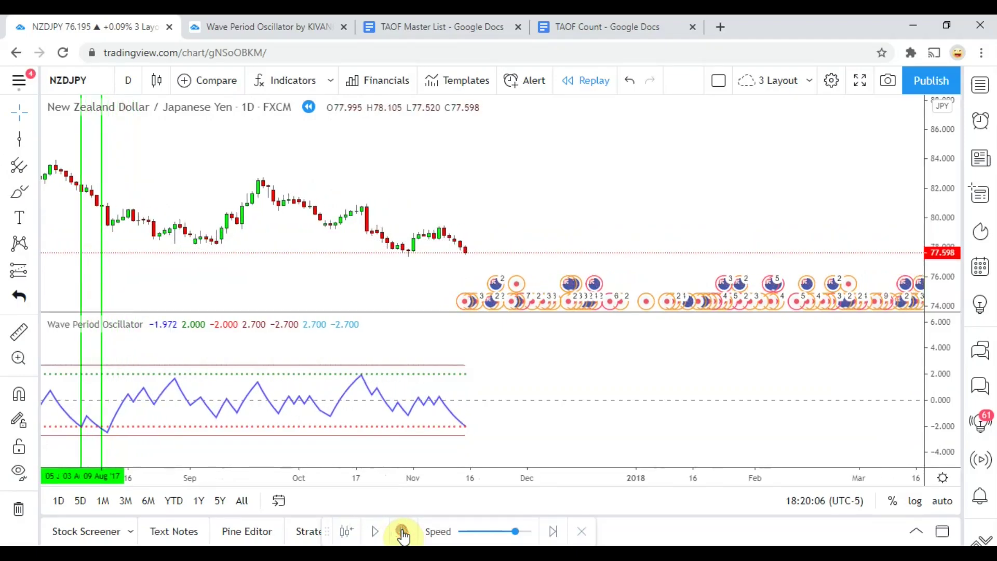
left_click(401, 530)
left_click(401, 531)
left_click(401, 531)
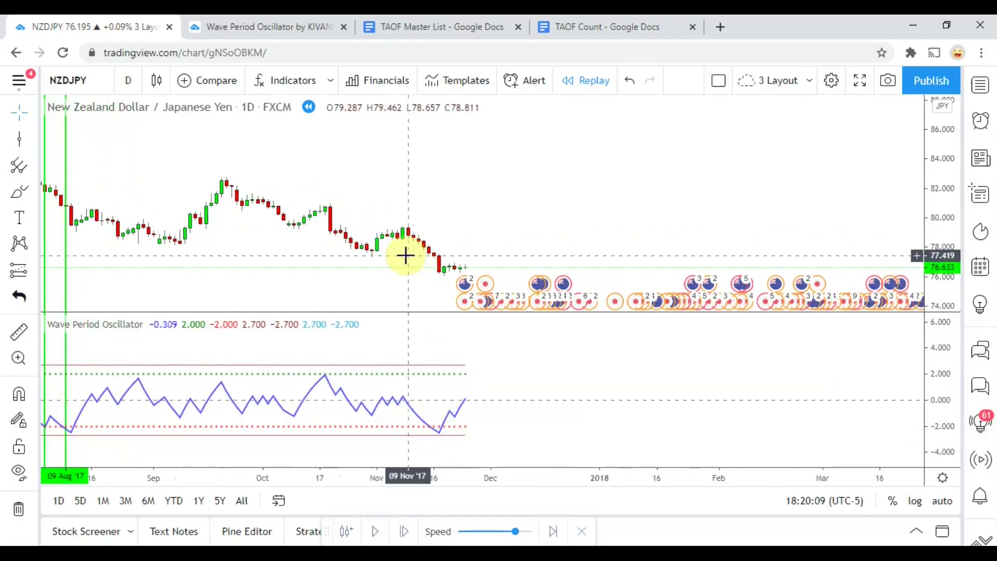
Step: Place a green vertical line at 16 Nov '17, where the oscillator drops below its lower -2.000 level
left_click_drag(424, 291, 423, 279)
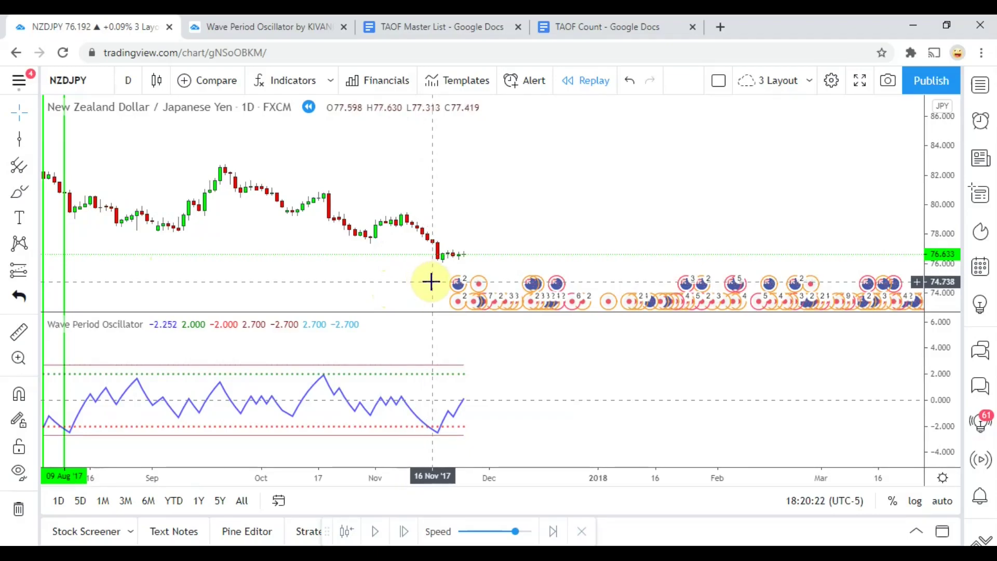
left_click(34, 140)
left_click(19, 139)
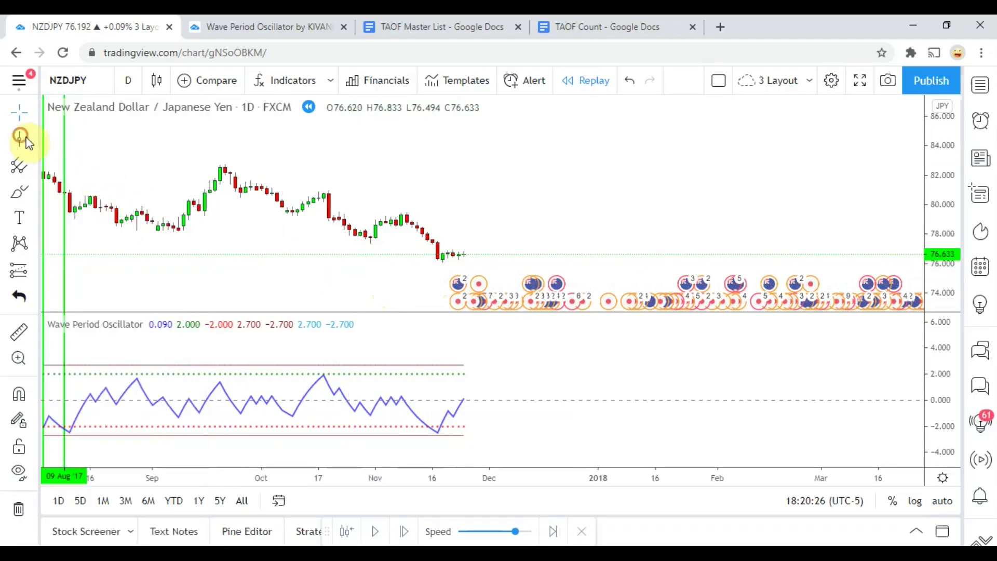
left_click(432, 289)
left_click_drag(556, 209, 554, 192)
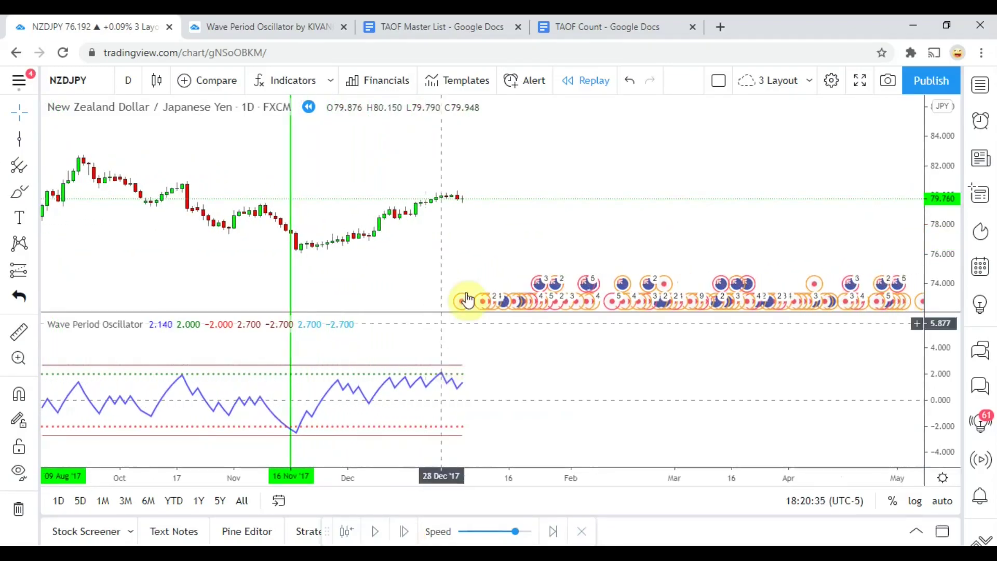
Step: Place a green vertical line at 28 Dec '17, where the oscillator crosses its upper 2.000 level
left_click(18, 142)
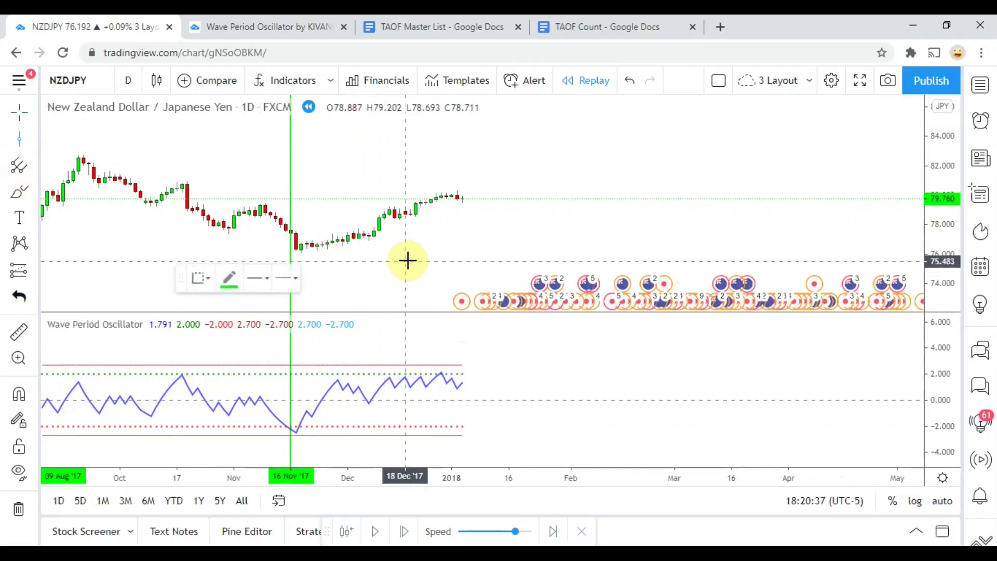
left_click(440, 247)
left_click(599, 235)
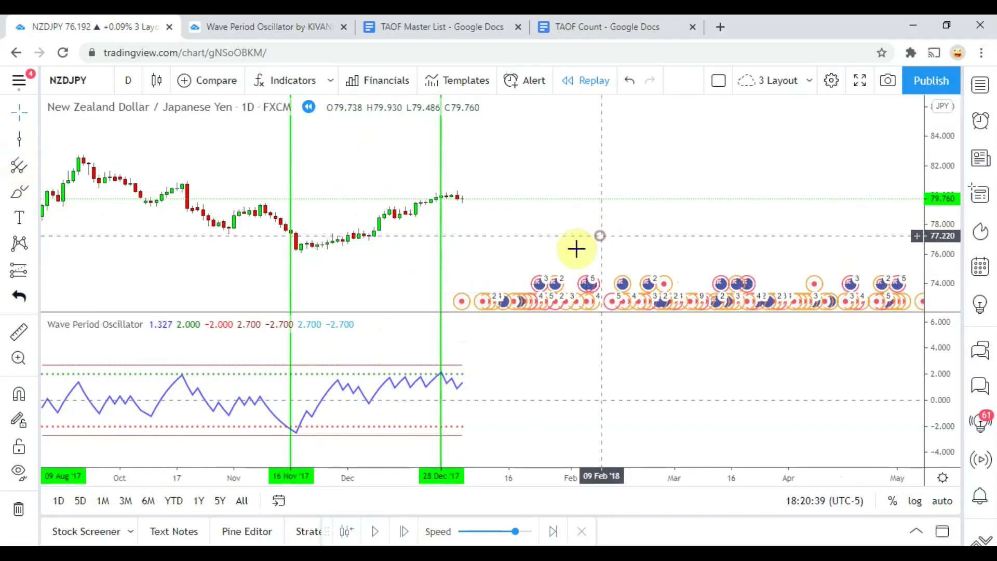
Step: Advance the bar replay candle by candle to mid-January 2018
left_click(404, 531)
left_click(404, 531)
left_click(405, 531)
left_click(404, 532)
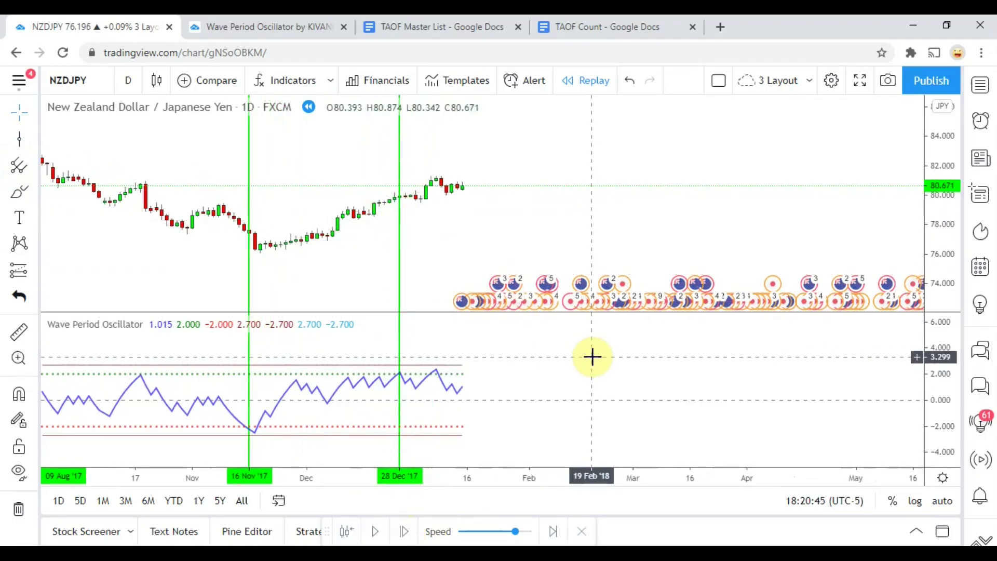
Step: Review the red and green signal lines and the oscillator across the whole of 2017
scroll(571, 379, "down", 5)
left_click_drag(183, 247, 365, 260)
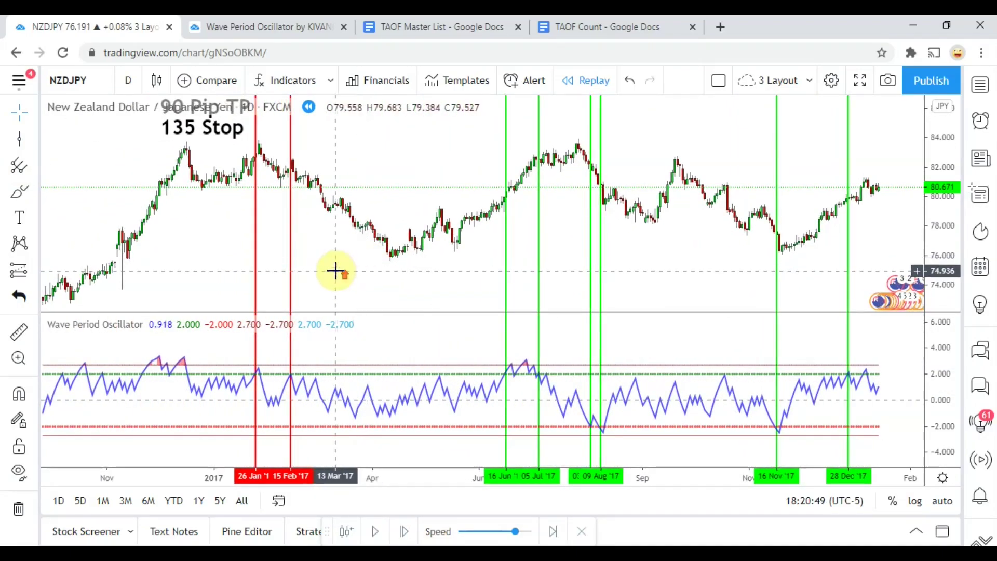
scroll(334, 270, "up", 1)
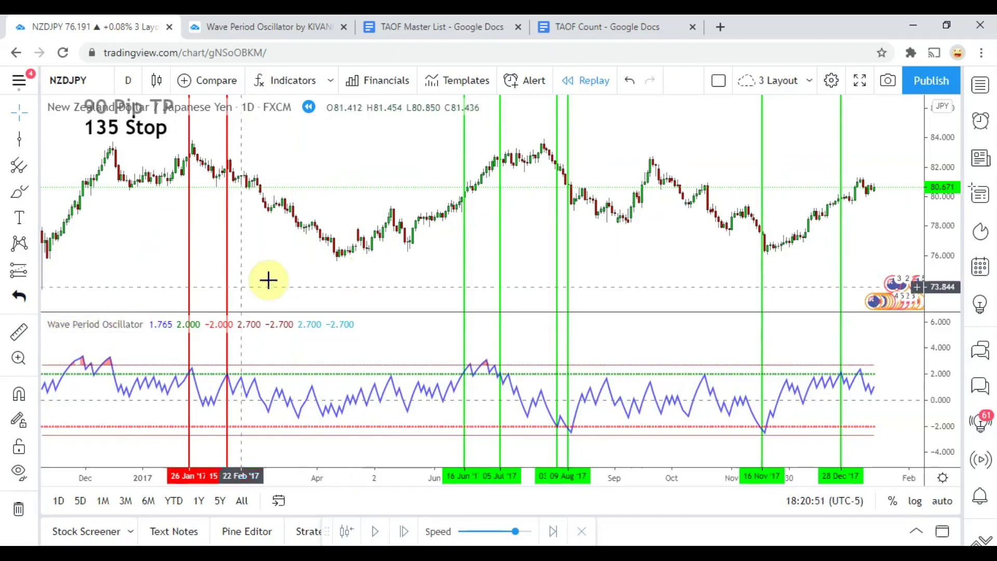
left_click_drag(322, 274, 307, 271)
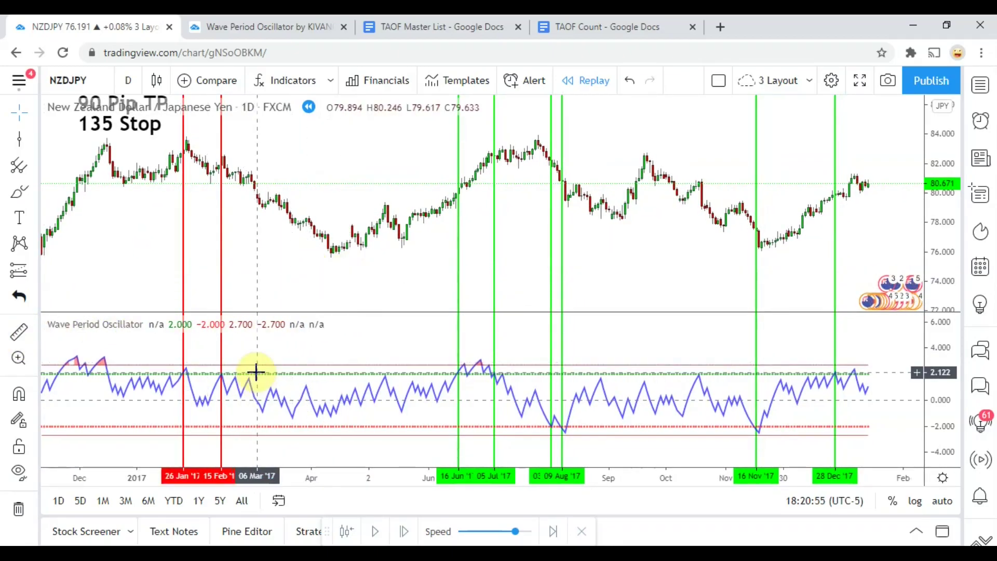
left_click(184, 253)
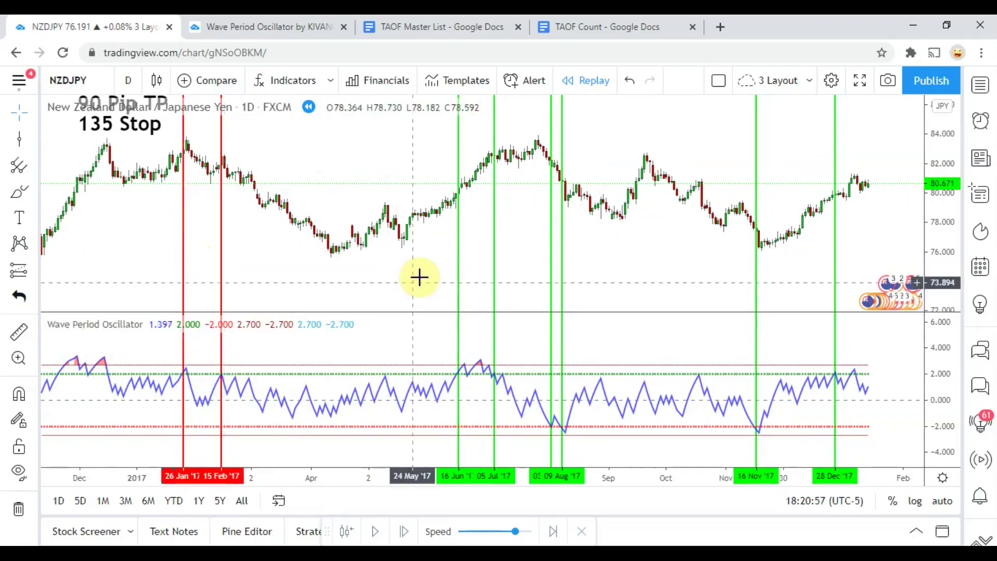